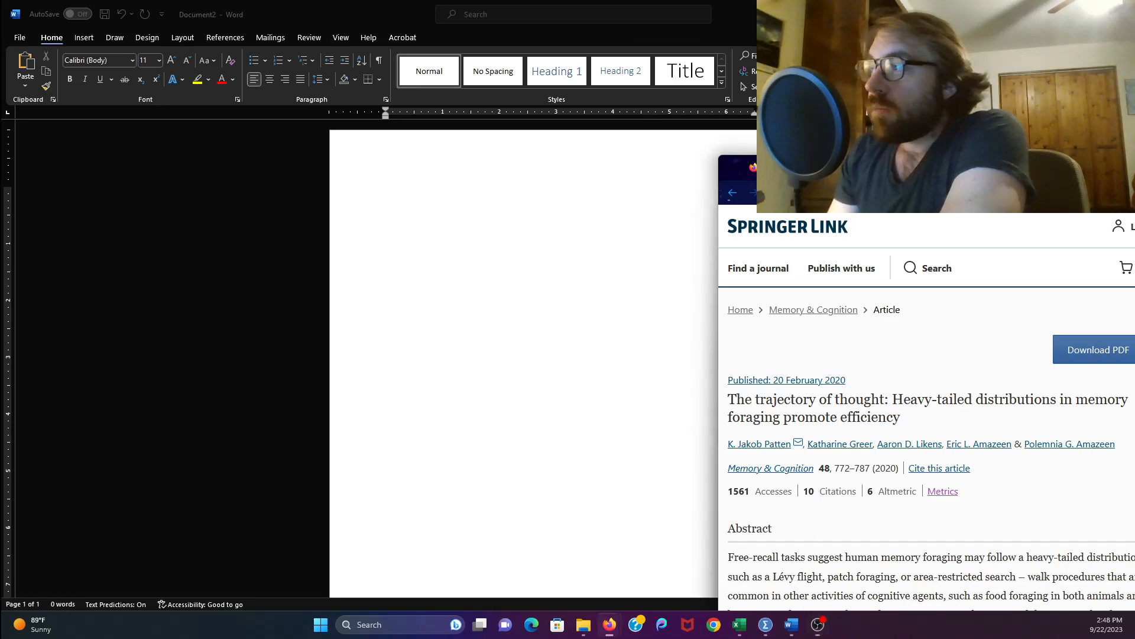
- Arrange the browser with the Springer article and the Word document side by side on screen
{"action": "left_click_drag", "start_coordinate": [658, 98], "coordinate": [839, 111]}
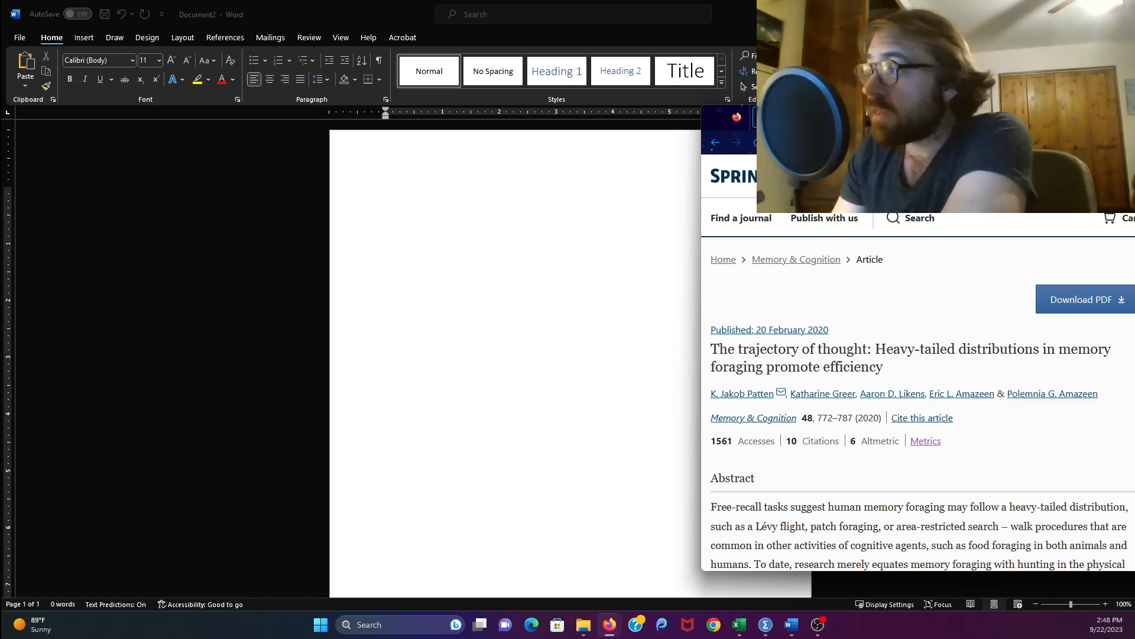
{"action": "left_click_drag", "start_coordinate": [939, 117], "coordinate": [1118, 123]}
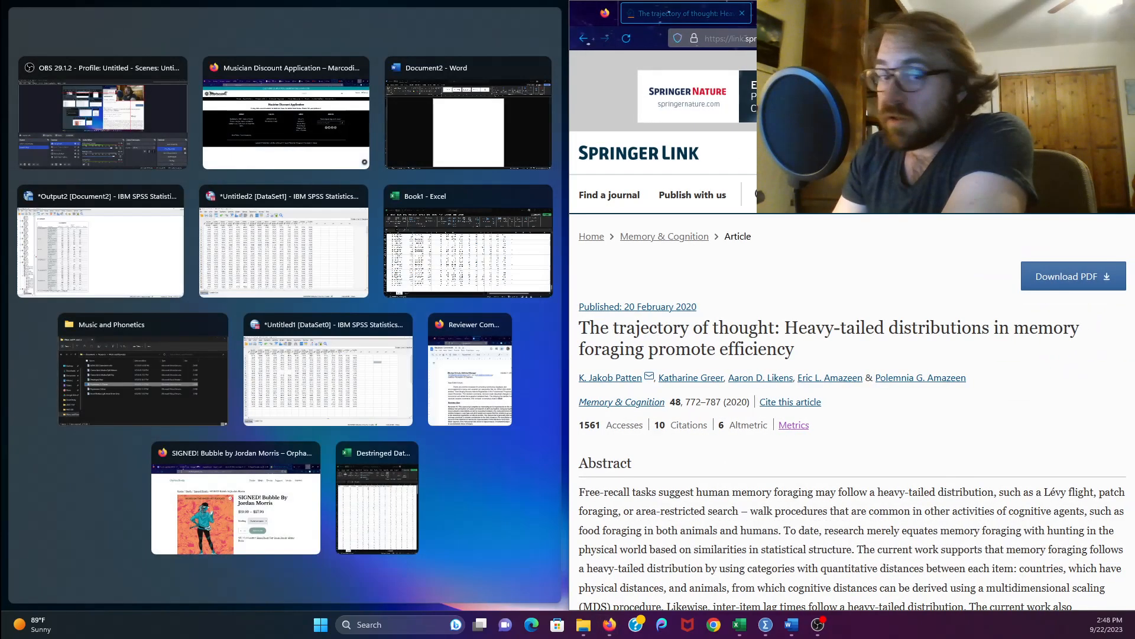
{"action": "left_click", "coordinate": [488, 105]}
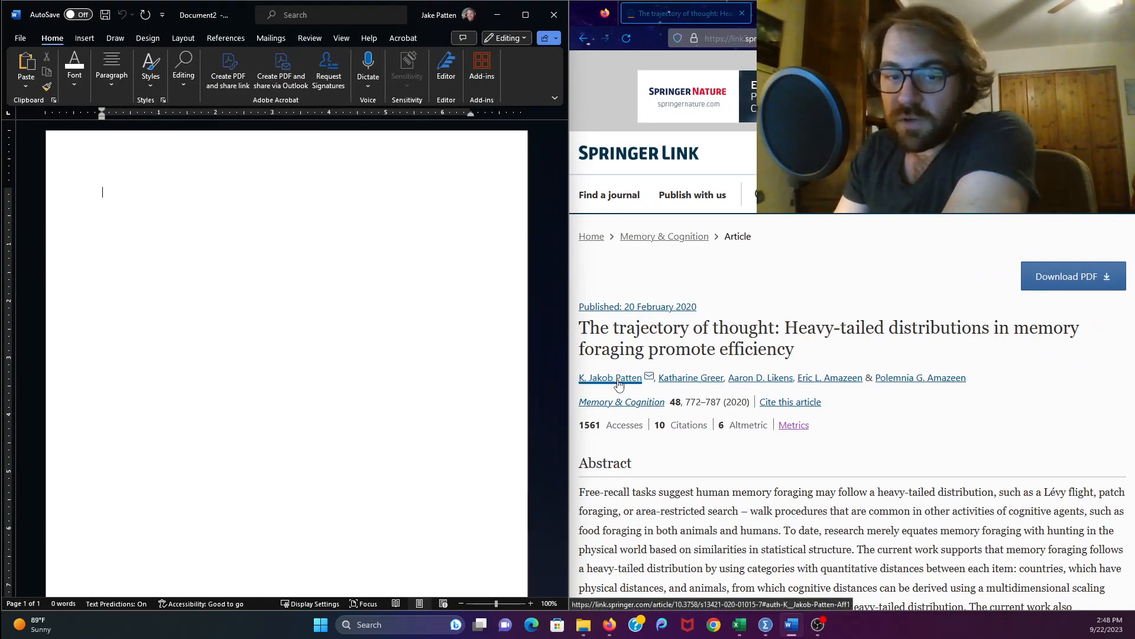
- Open the Source Manager for the document's citations and start creating a new source
{"action": "left_click", "coordinate": [307, 150]}
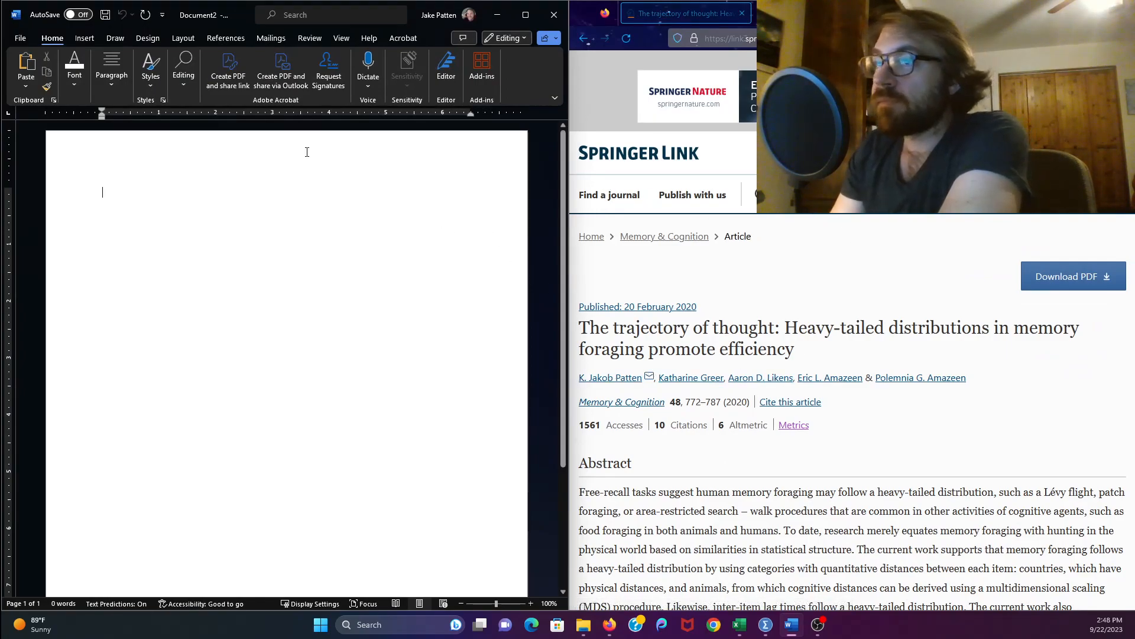
{"action": "left_click", "coordinate": [227, 39]}
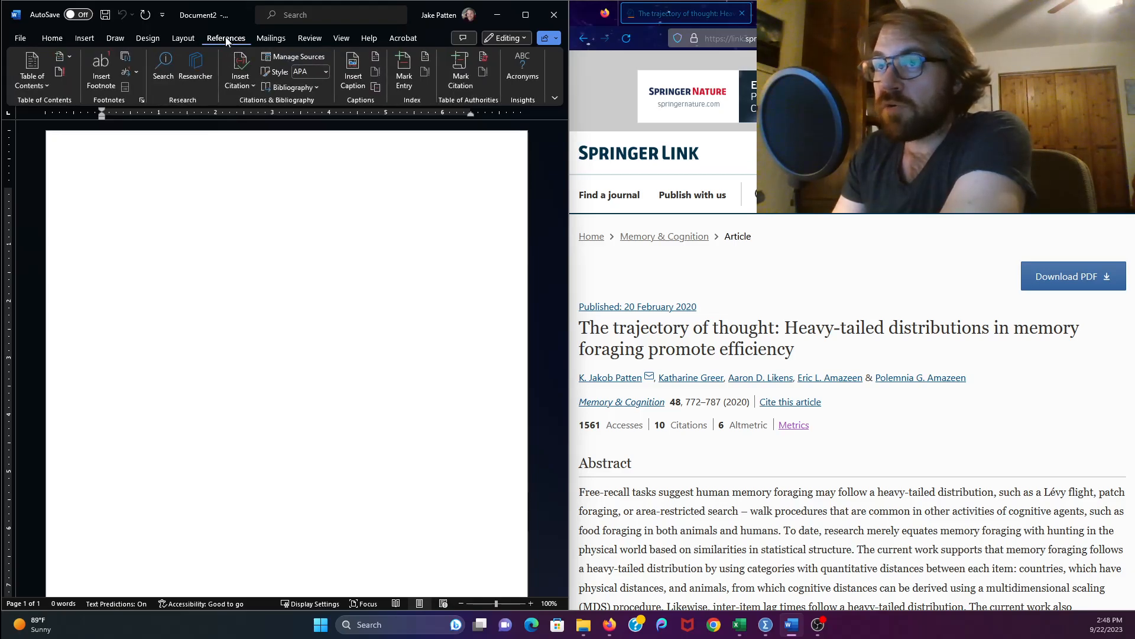
{"action": "left_click", "coordinate": [291, 55]}
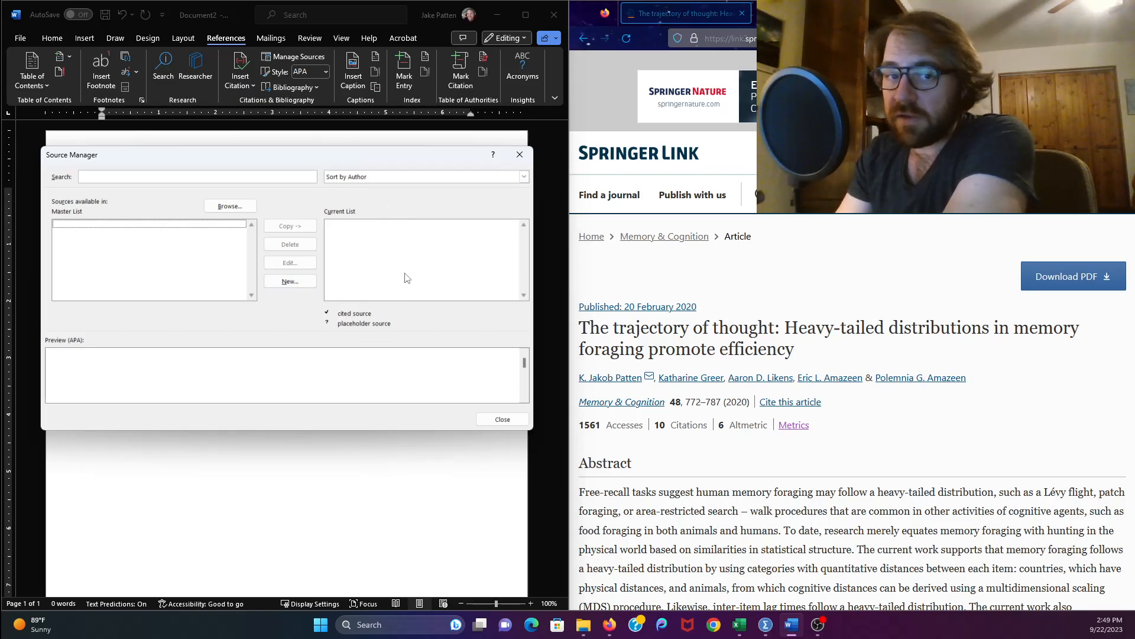
{"action": "left_click", "coordinate": [369, 236]}
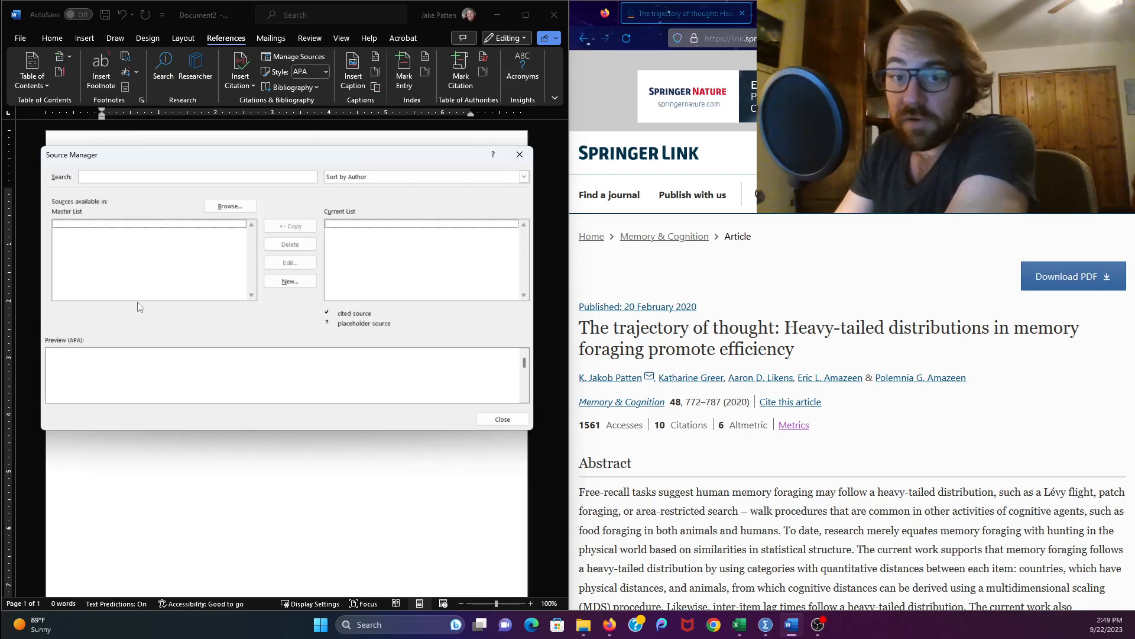
{"action": "left_click", "coordinate": [94, 232]}
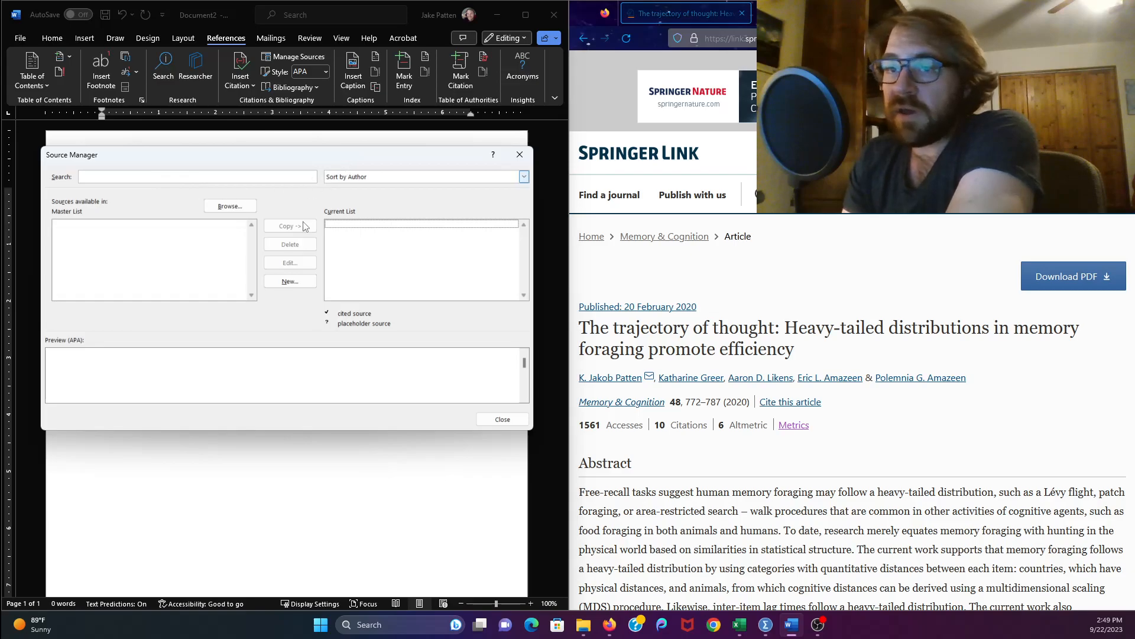
{"action": "left_click", "coordinate": [286, 282]}
{"action": "left_click_drag", "start_coordinate": [289, 227], "coordinate": [273, 147]}
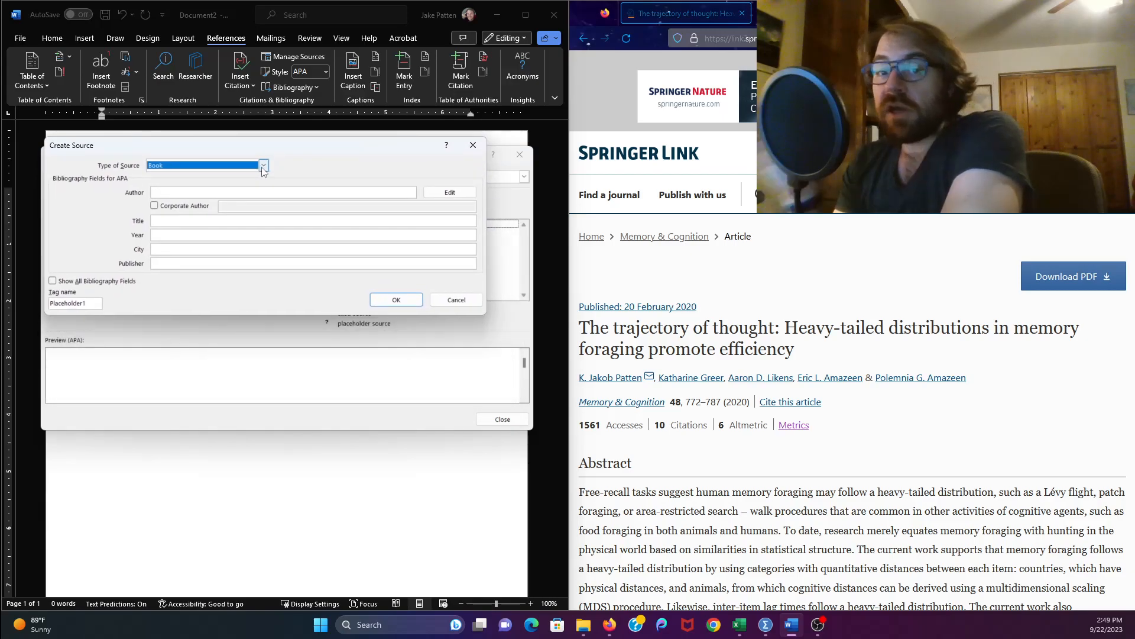
- Set the new source's type to Journal Article
{"action": "left_click", "coordinate": [263, 168]}
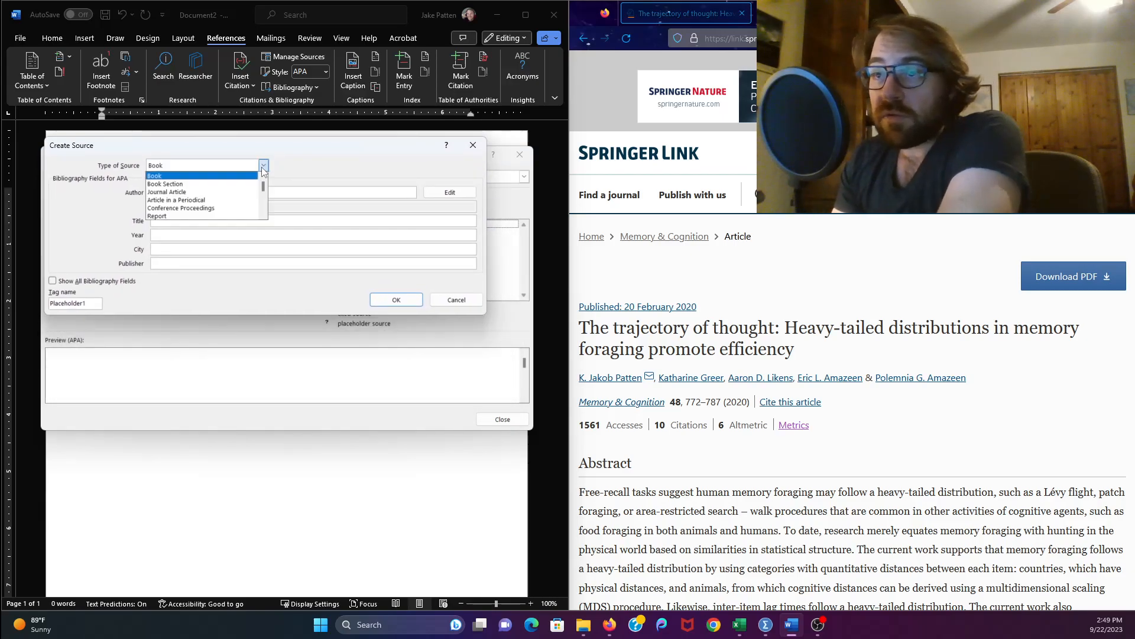
{"action": "left_click", "coordinate": [199, 191]}
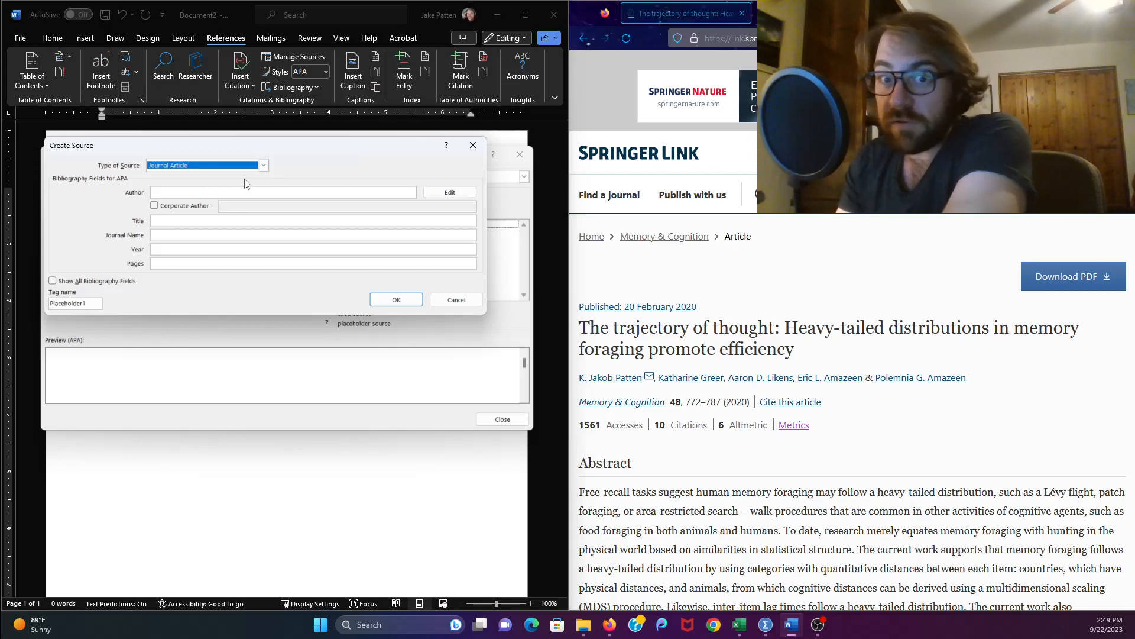
{"action": "left_click", "coordinate": [264, 165]}
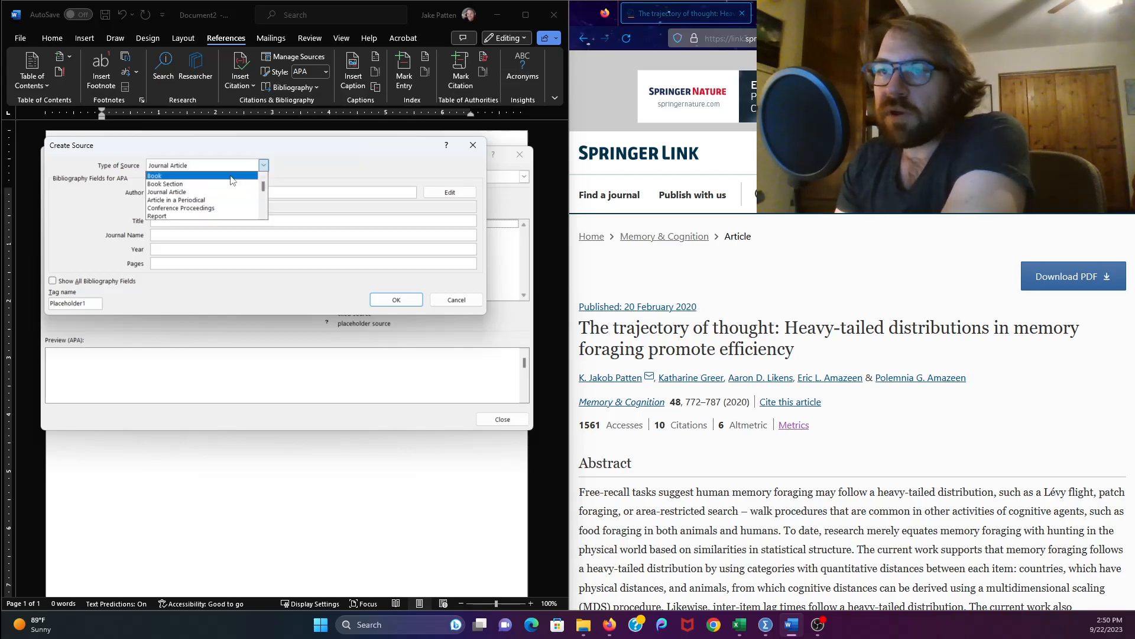
{"action": "left_click", "coordinate": [201, 176]}
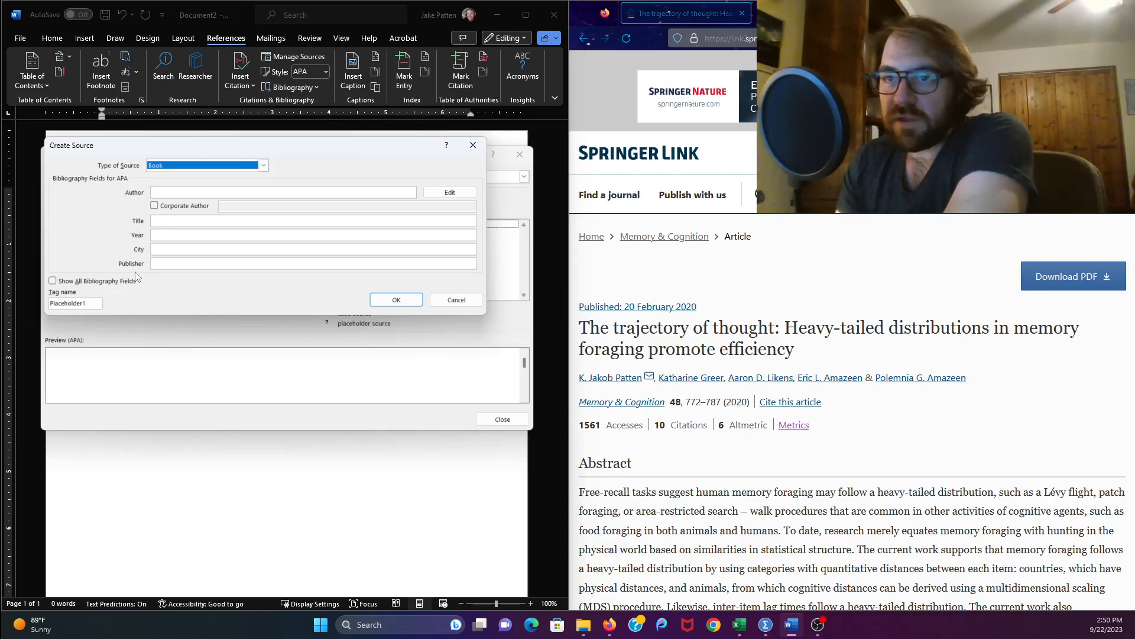
{"action": "left_click", "coordinate": [264, 167]}
{"action": "left_click", "coordinate": [194, 190]}
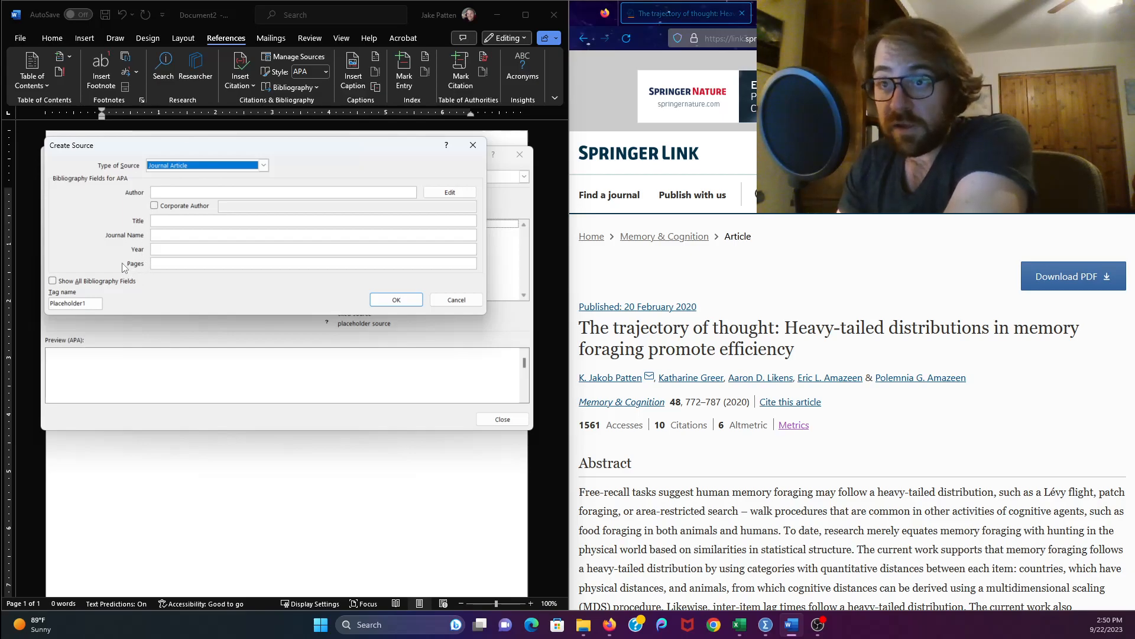
- Enter the article's five authors in the Author field, surname then initials, separated by semicolons, checking them against the web page
{"action": "left_click", "coordinate": [202, 193]}
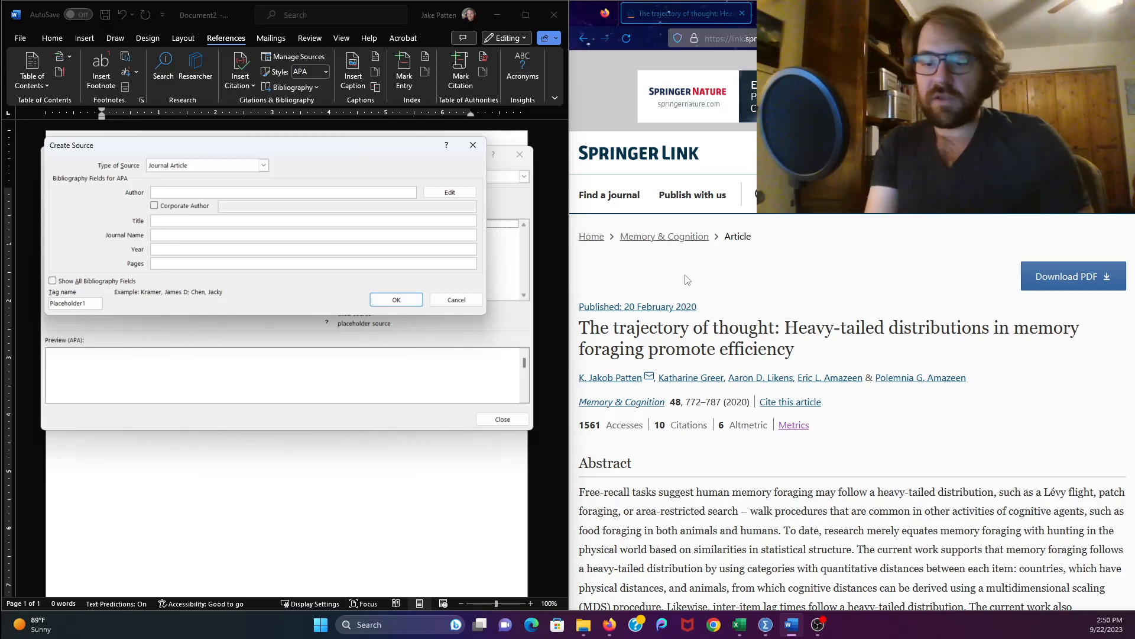
{"action": "type", "text": "Patten"}
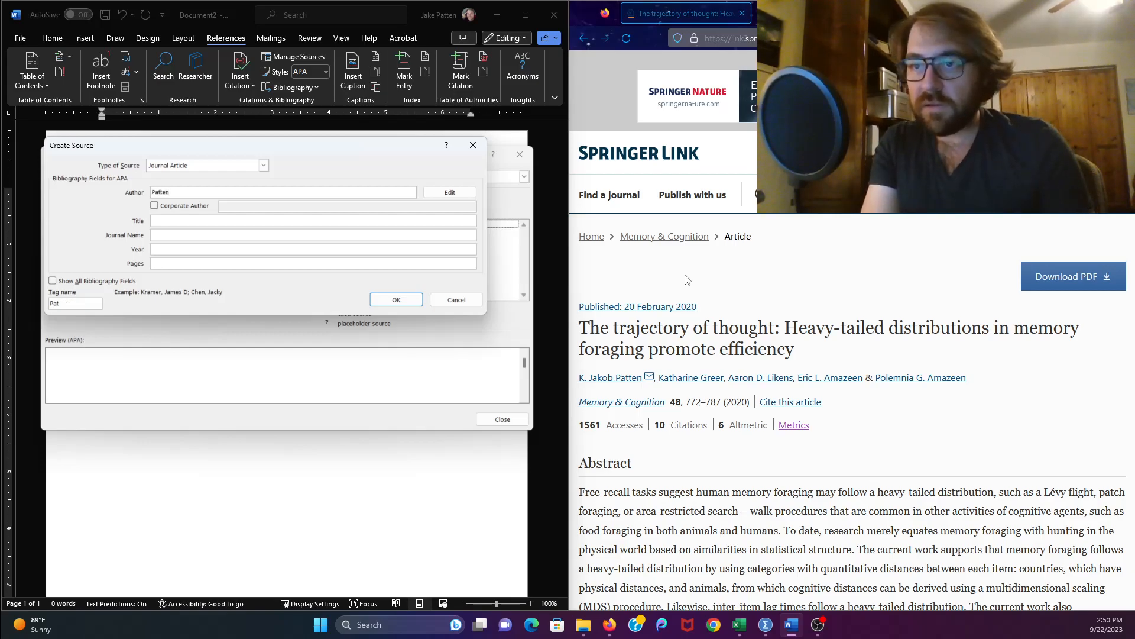
{"action": "type", "text": ", K"}
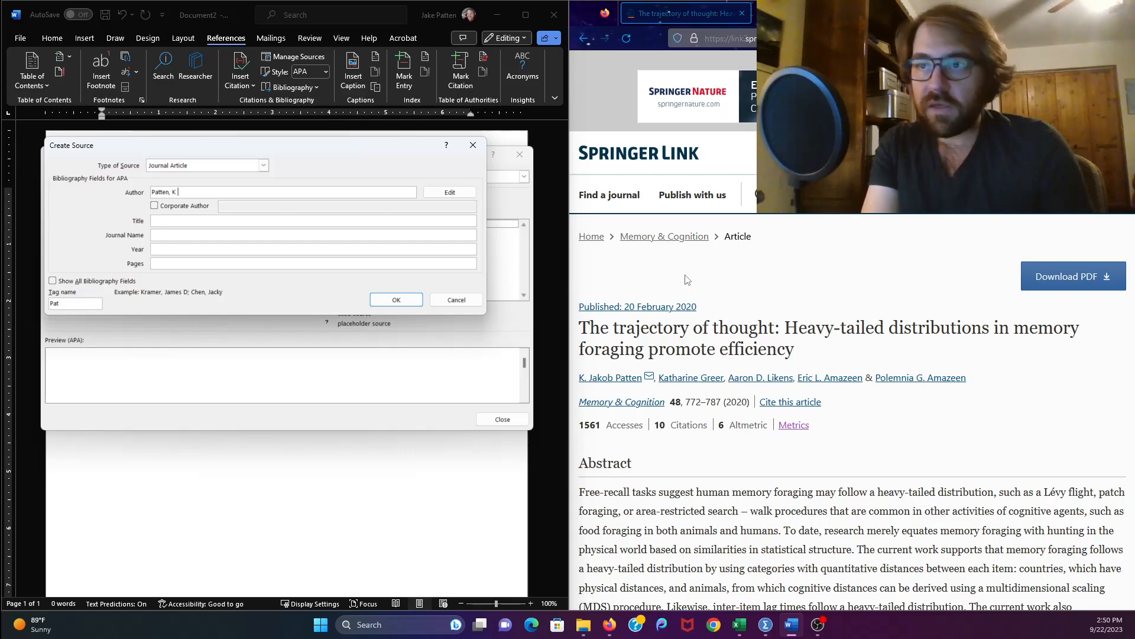
{"action": "type", "text": " J; Greer,"}
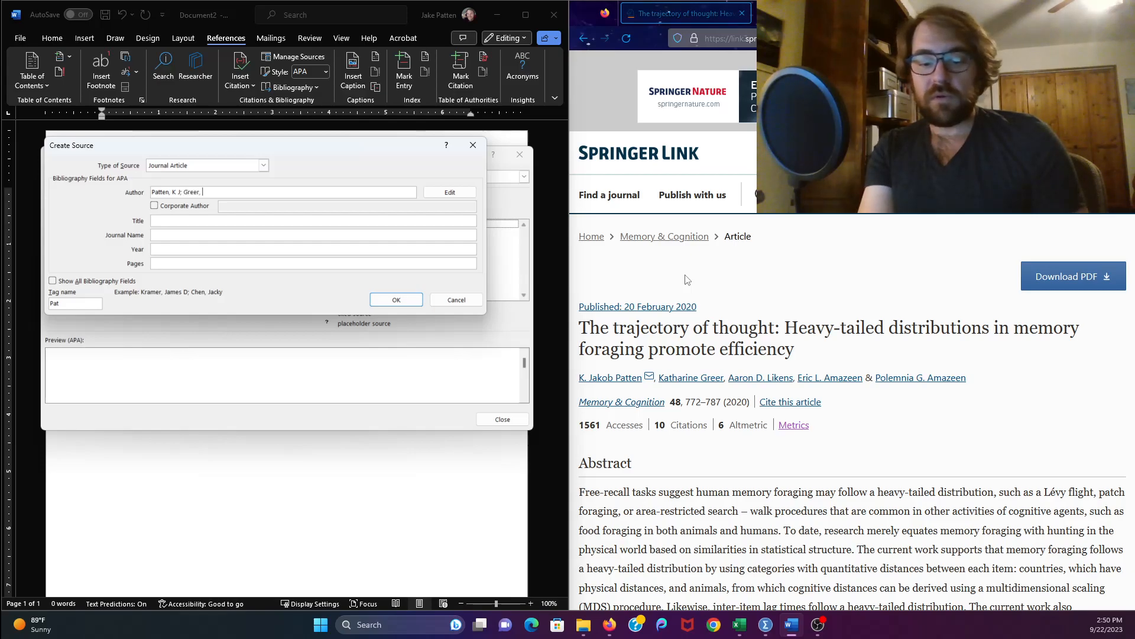
{"action": "type", "text": " K; "}
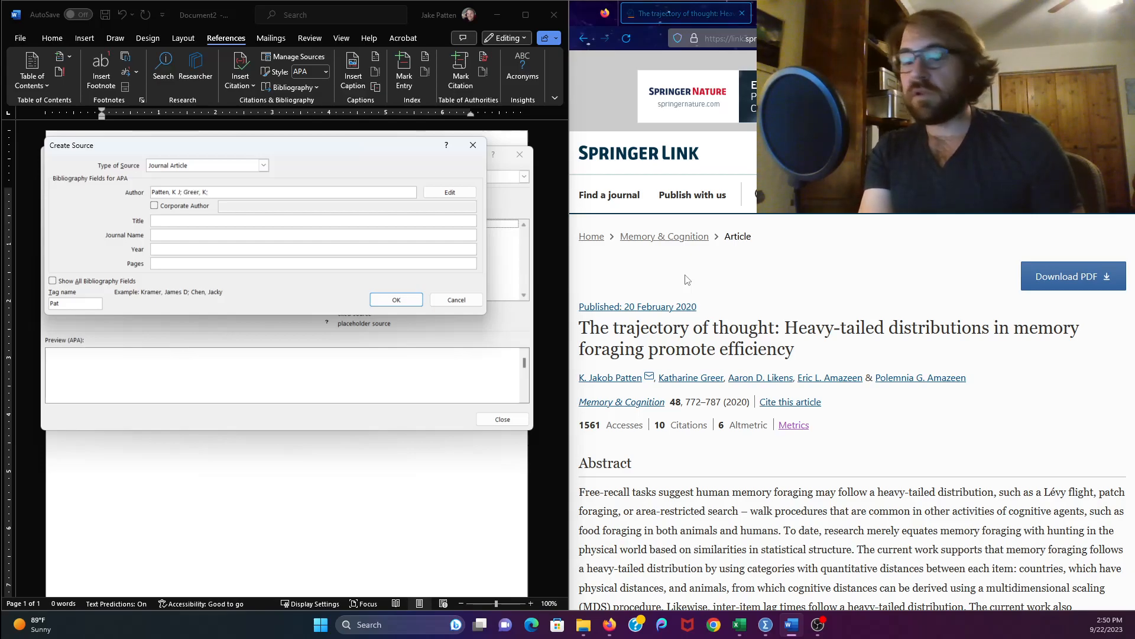
{"action": "type", "text": "Likens, "}
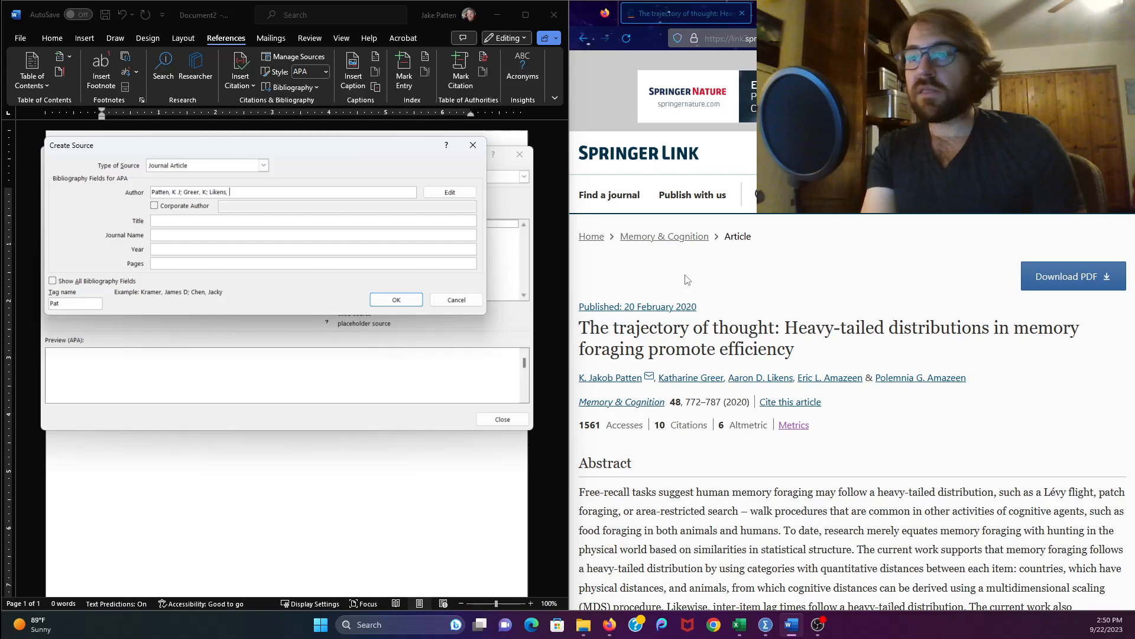
{"action": "type", "text": "A D; Amazeen, E L;"}
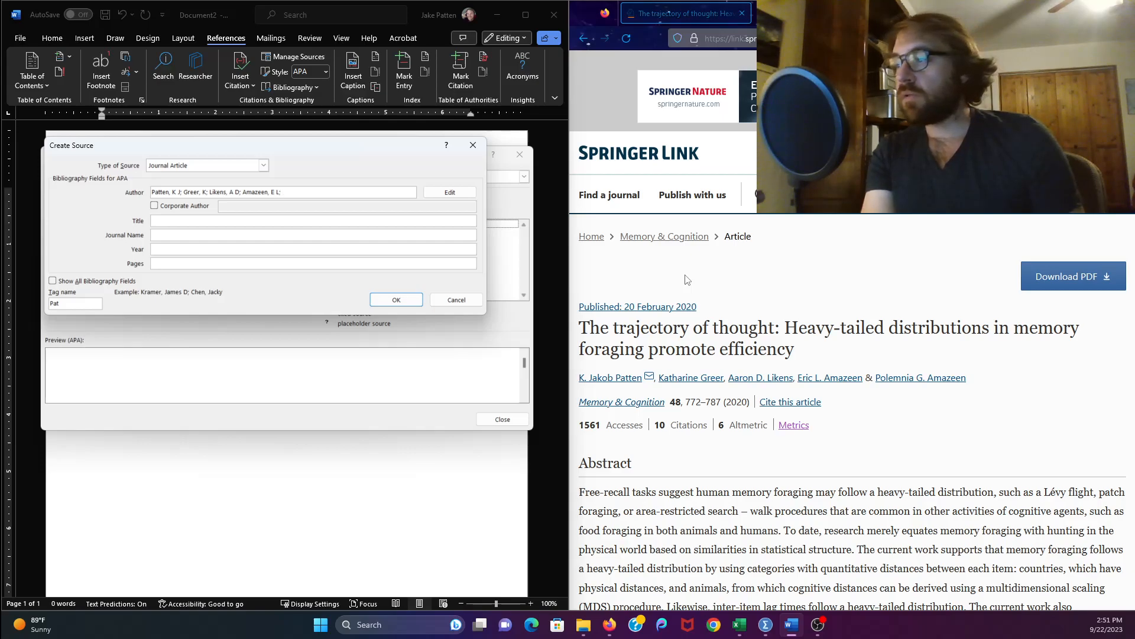
{"action": "type", "text": "Amaze"}
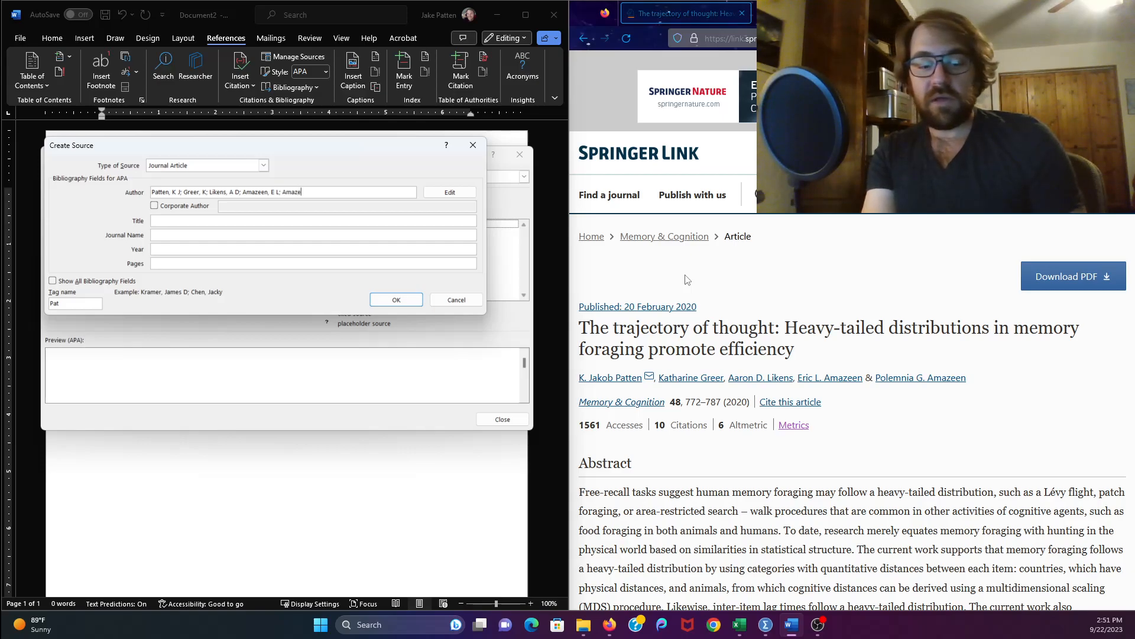
{"action": "type", "text": "en, P G"}
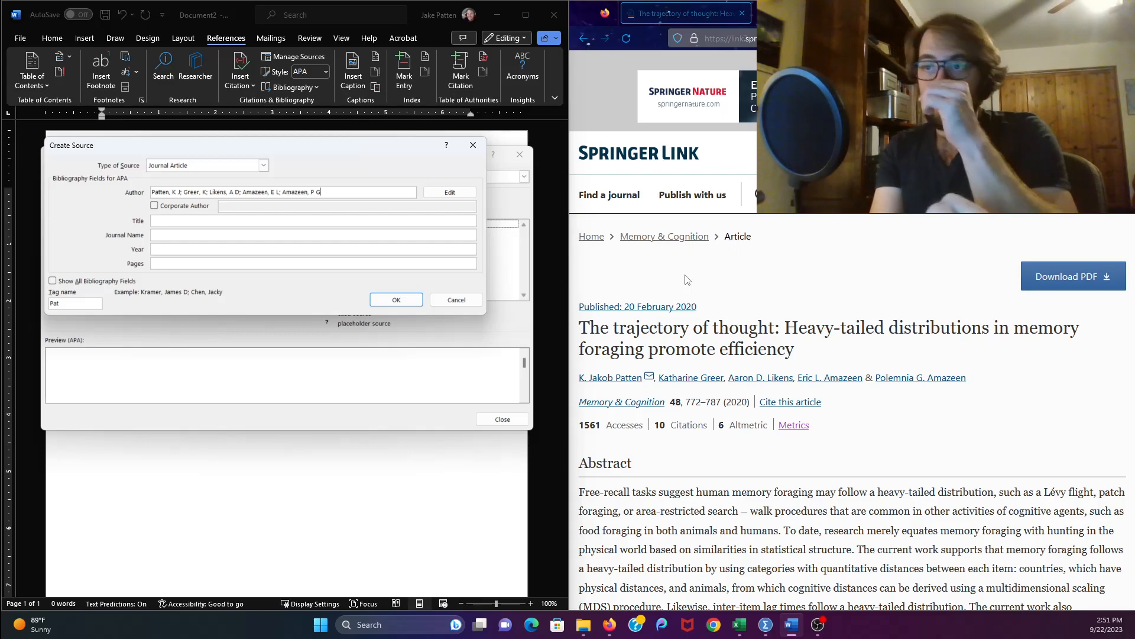
{"action": "double_click", "coordinate": [868, 377]}
{"action": "left_click", "coordinate": [915, 408]}
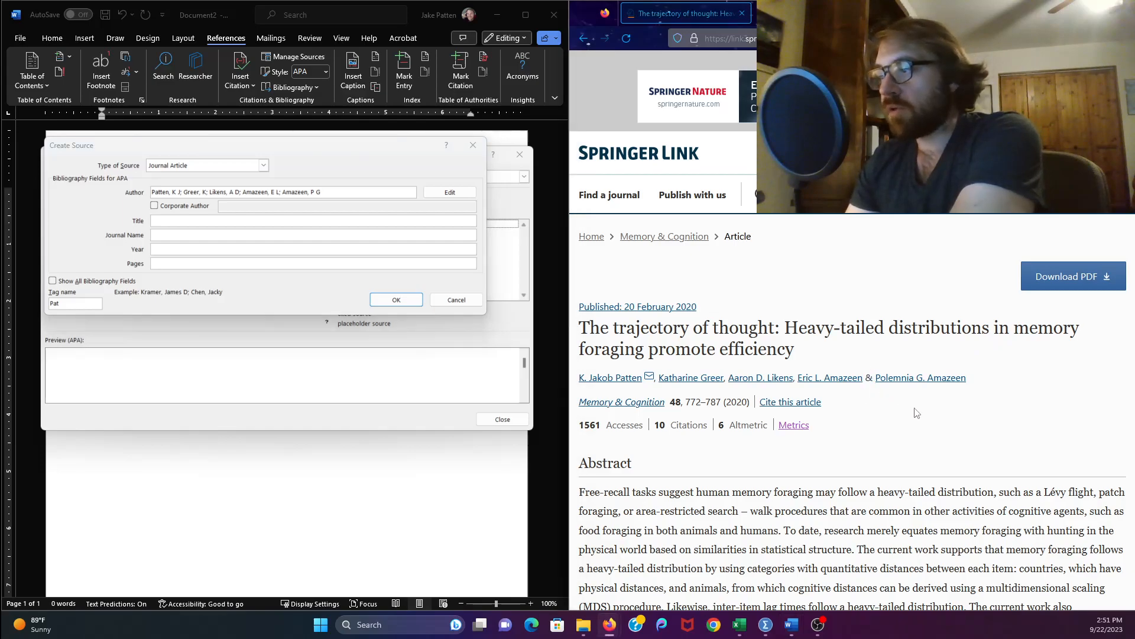
{"action": "left_click", "coordinate": [324, 192]}
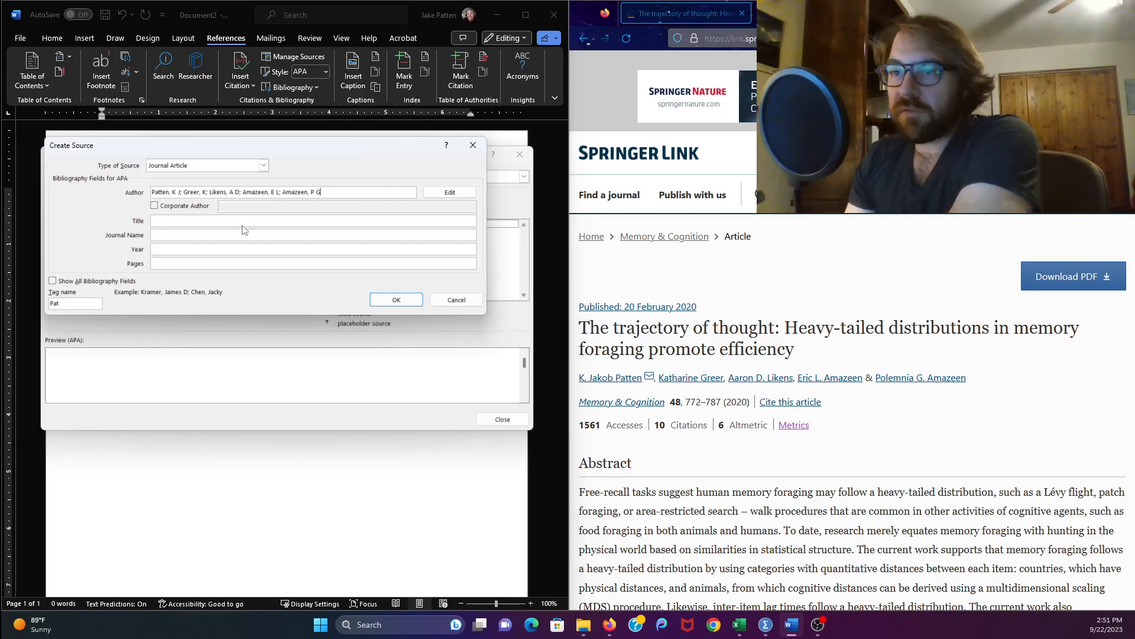
- Enter the title "The trajectory of thought: Heavy-tailed distributions in memory promote efficiency"
{"action": "left_click", "coordinate": [178, 221]}
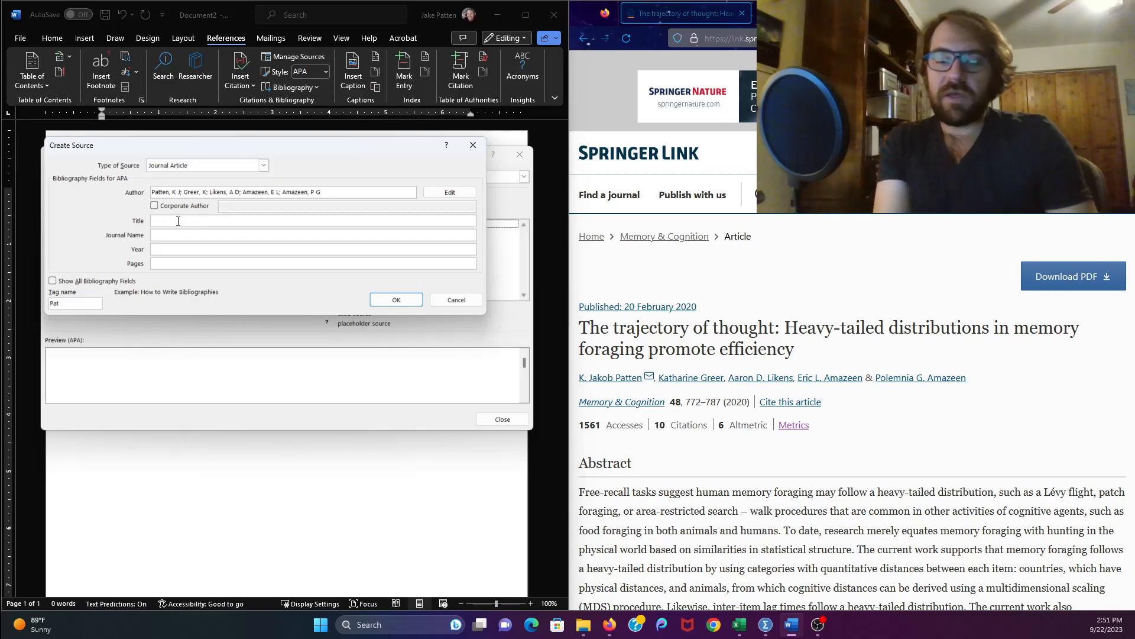
{"action": "type", "text": "T"}
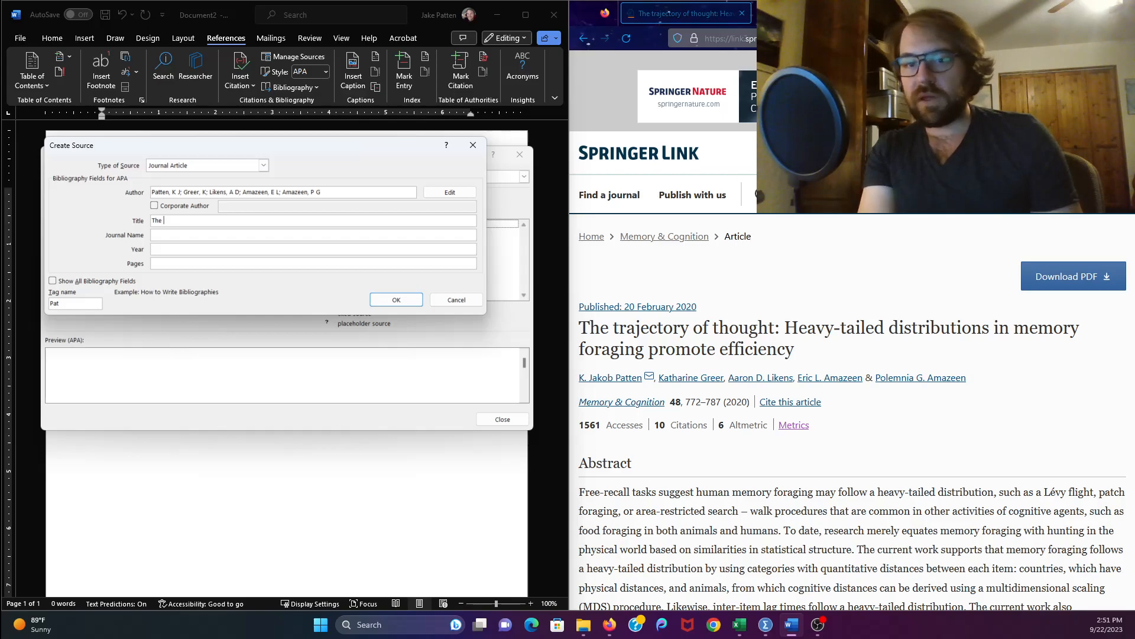
{"action": "type", "text": "he"}
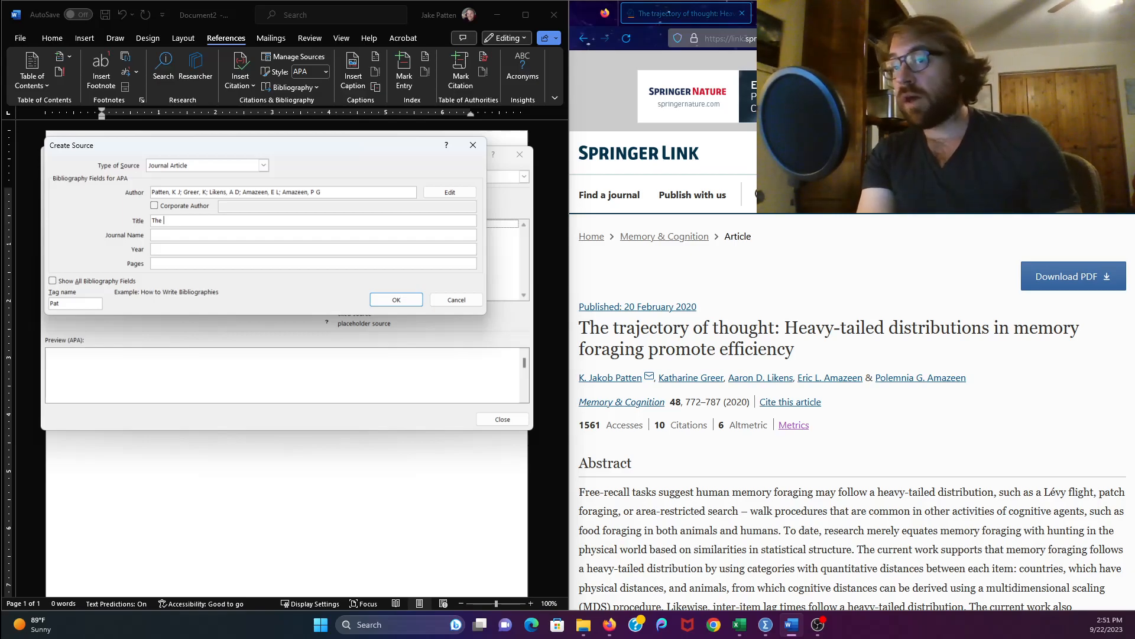
{"action": "type", "text": "trajectory "}
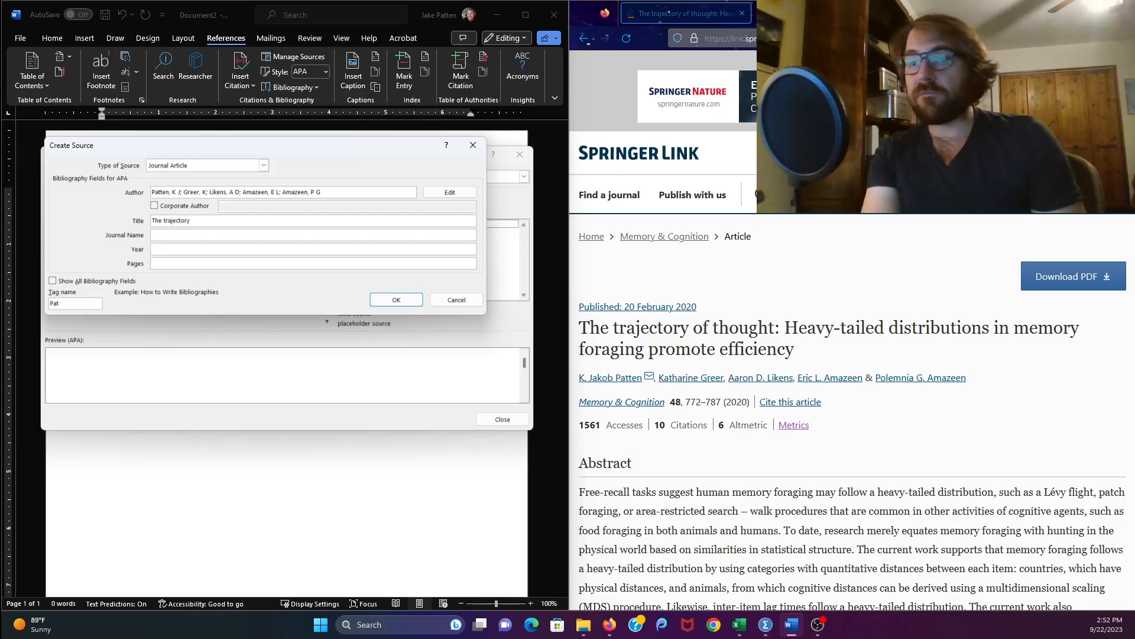
{"action": "type", "text": "of thought: "}
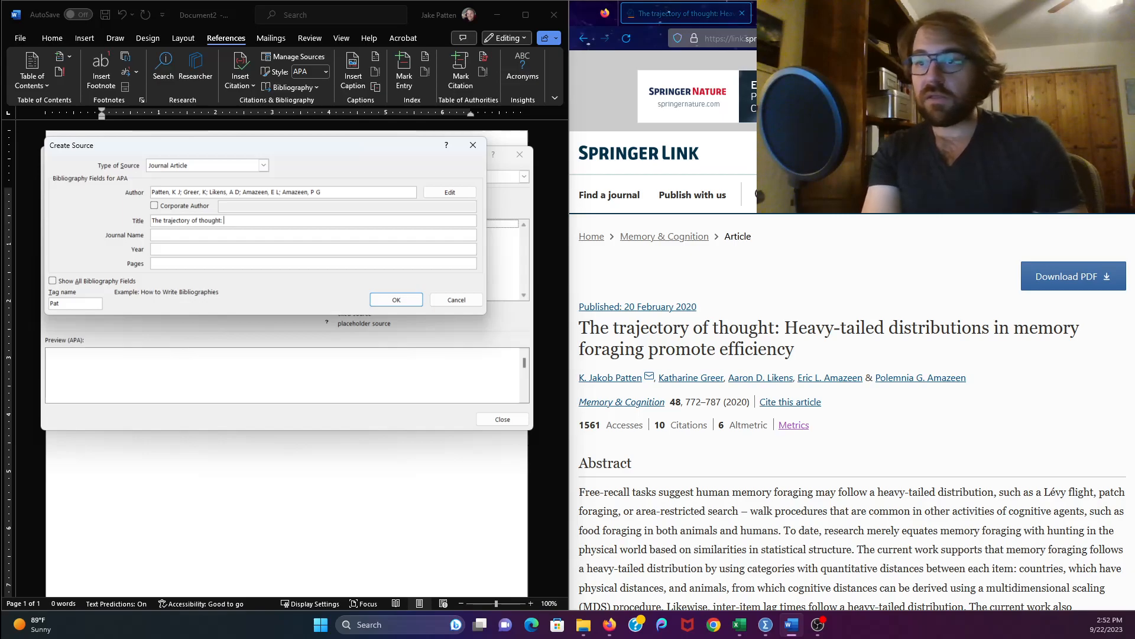
{"action": "type", "text": "Heavy-tailed dist"}
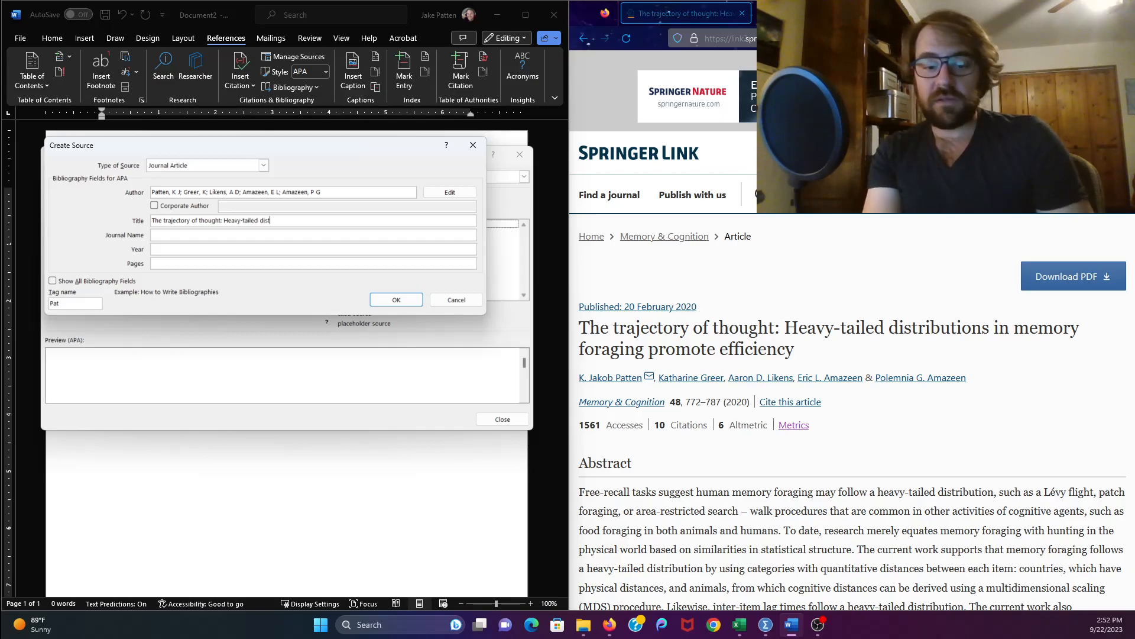
{"action": "type", "text": "ributions in memory promote efficien"}
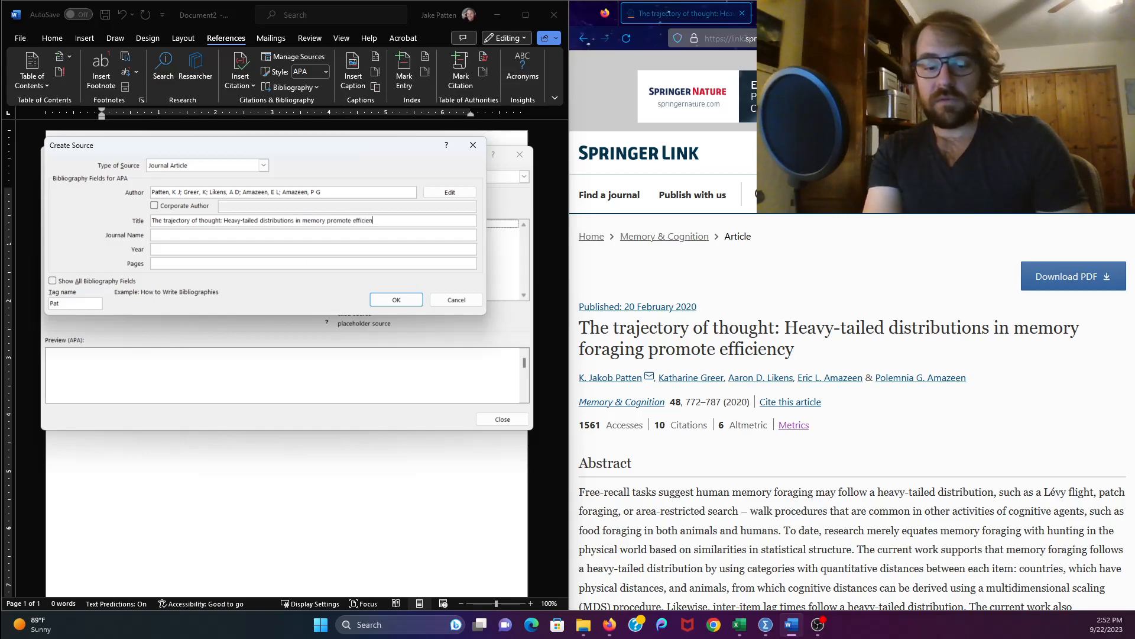
{"action": "type", "text": "y"}
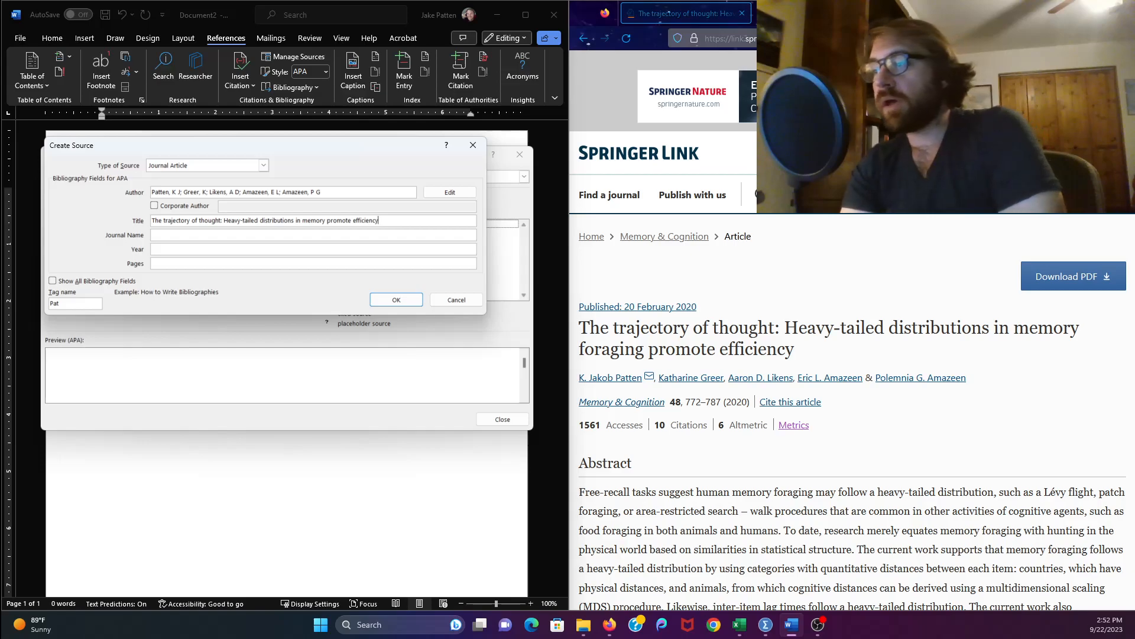
- Insert the missing word "foraging" after "memory" in the source title
{"action": "left_click", "coordinate": [328, 221]}
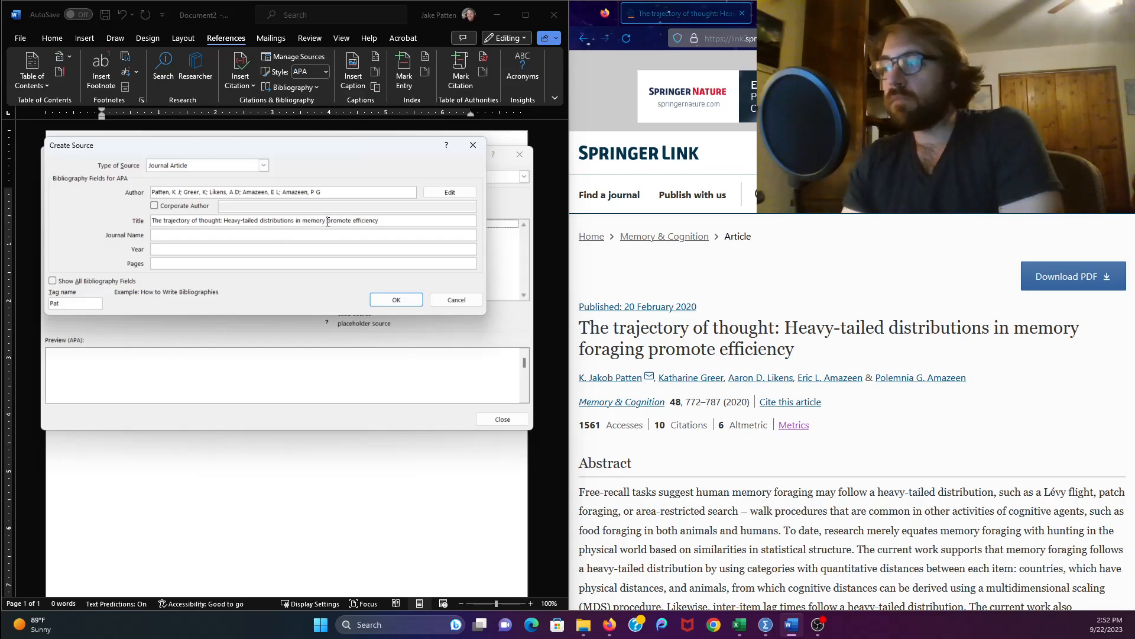
{"action": "type", "text": "foraging"}
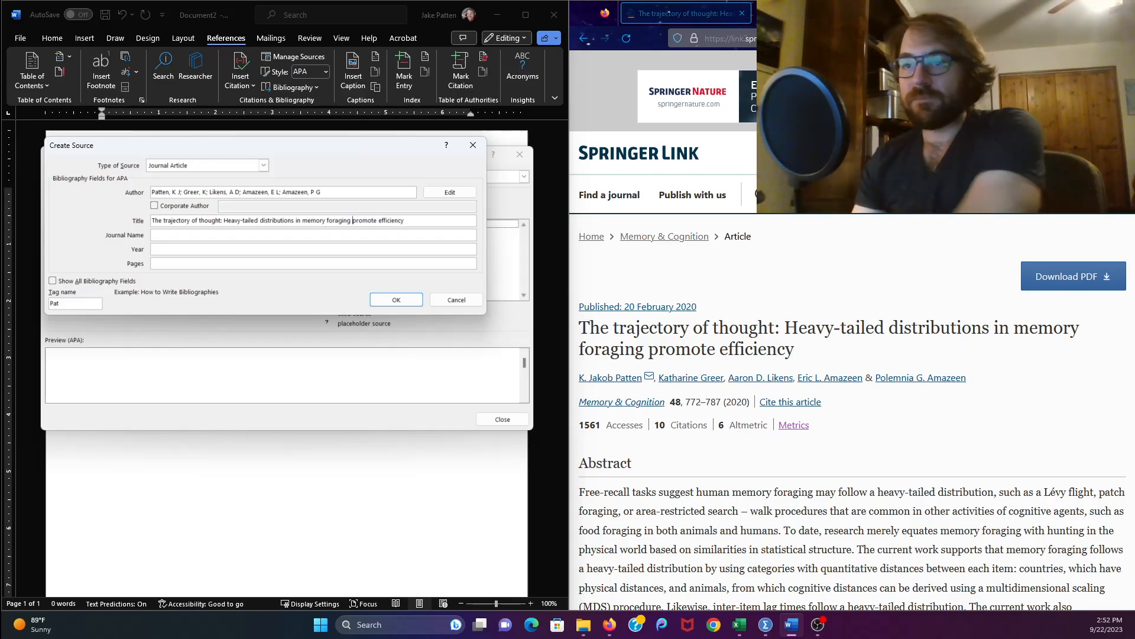
- Enter "Memory & Cognition" as the journal name of the new source
{"action": "left_click", "coordinate": [274, 235]}
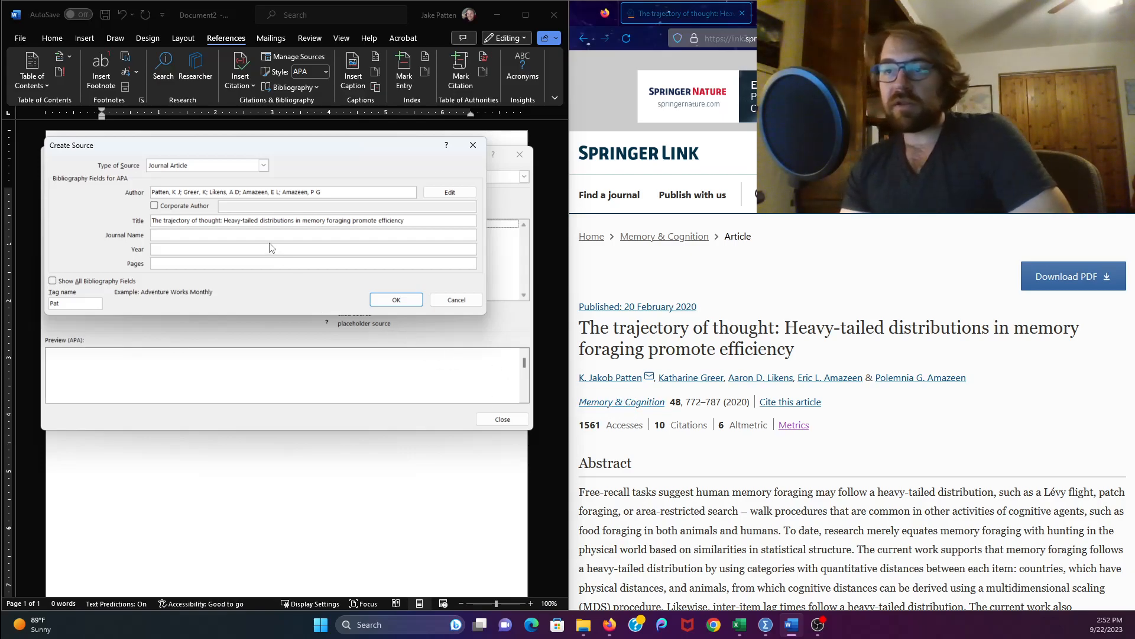
{"action": "type", "text": "Memory "}
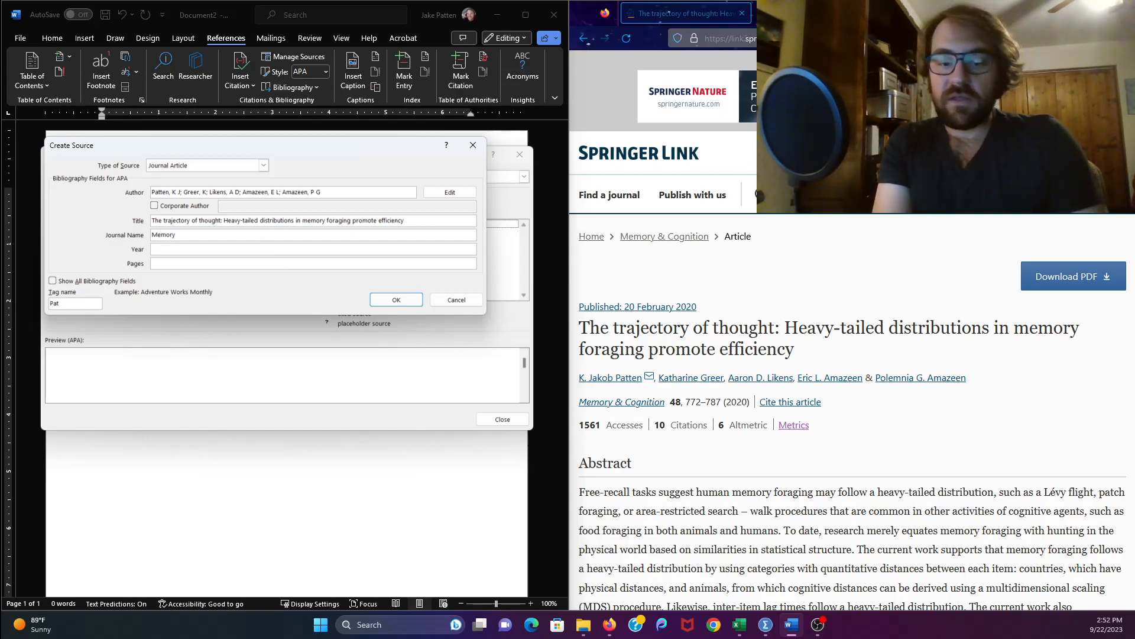
{"action": "type", "text": "& Cognition"}
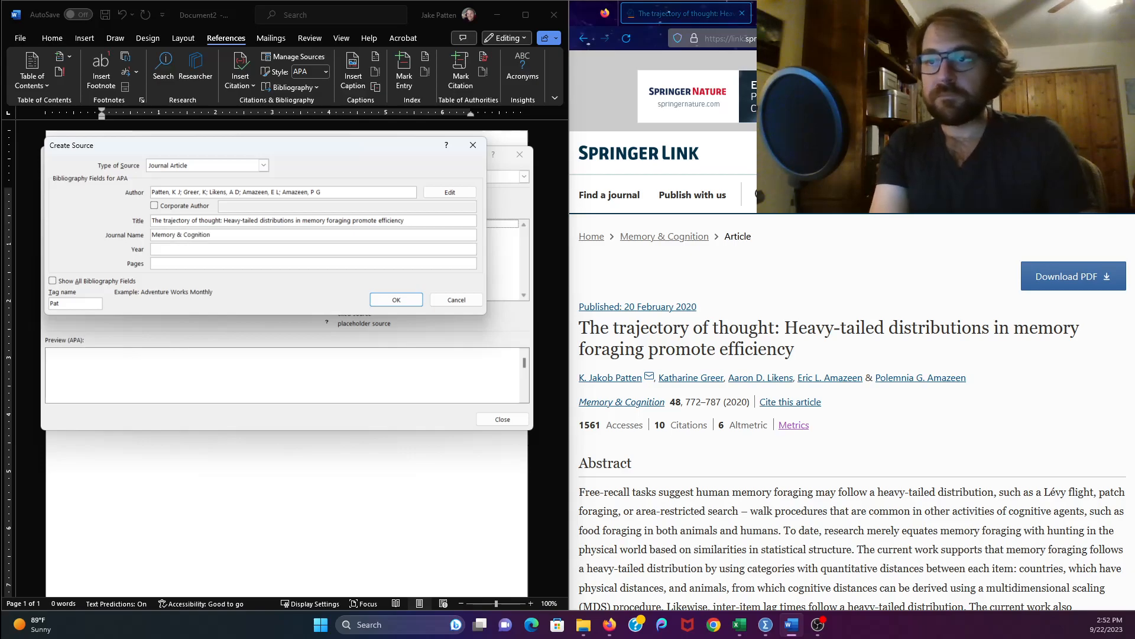
{"action": "key", "text": "Tab"}
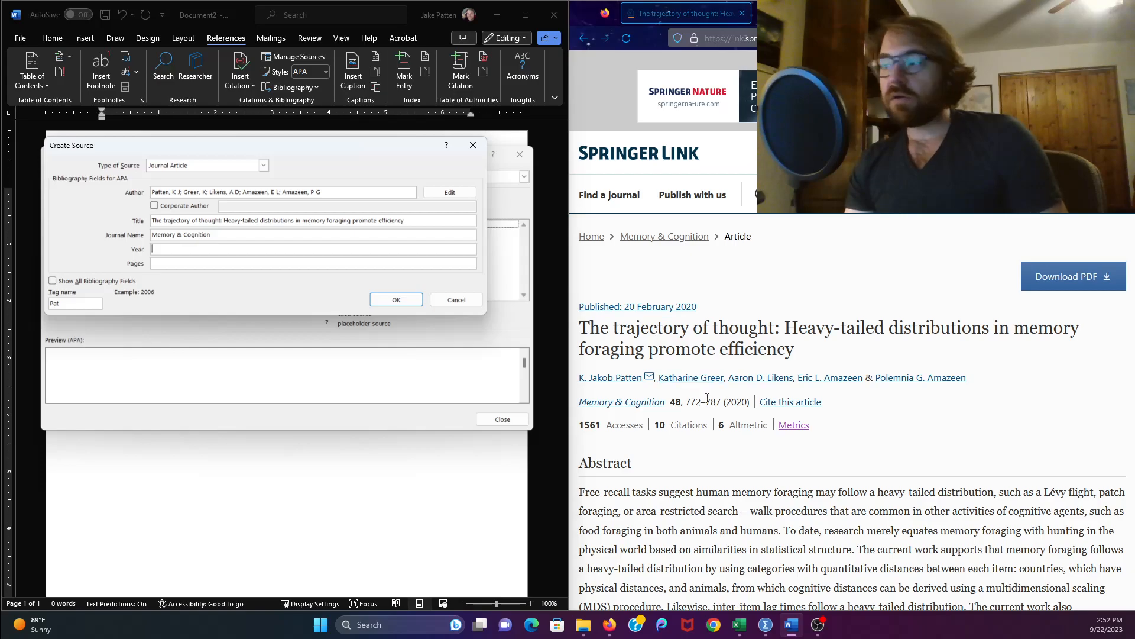
- Enter the year 2020 and pages 772-787, copying the year from the article's web page
{"action": "double_click", "coordinate": [676, 402]}
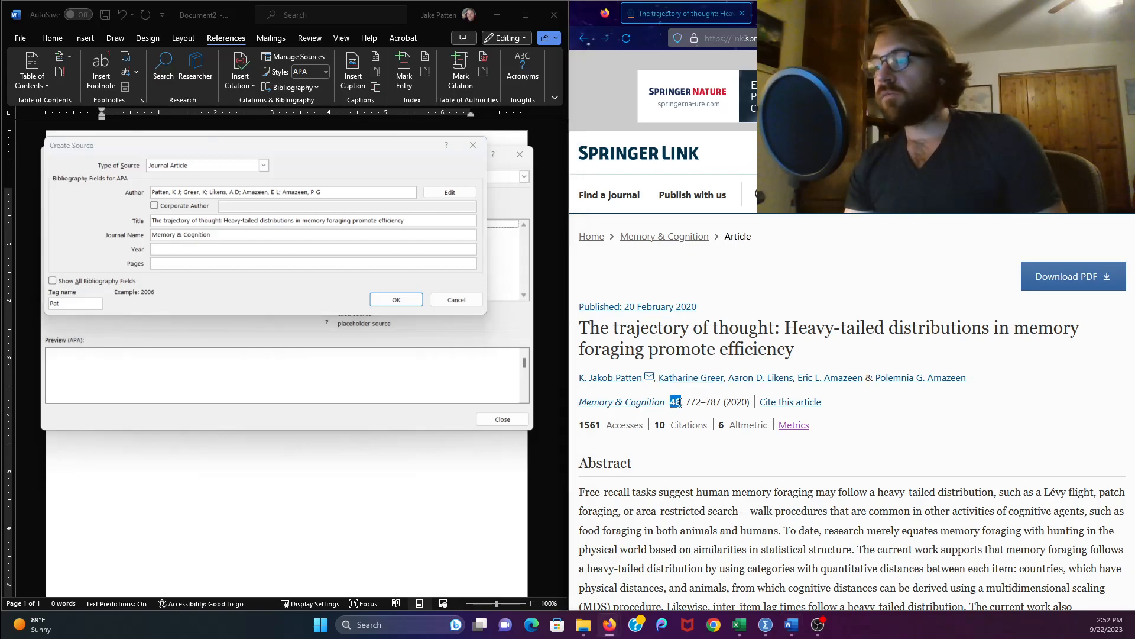
{"action": "left_click_drag", "start_coordinate": [687, 405], "coordinate": [749, 403]}
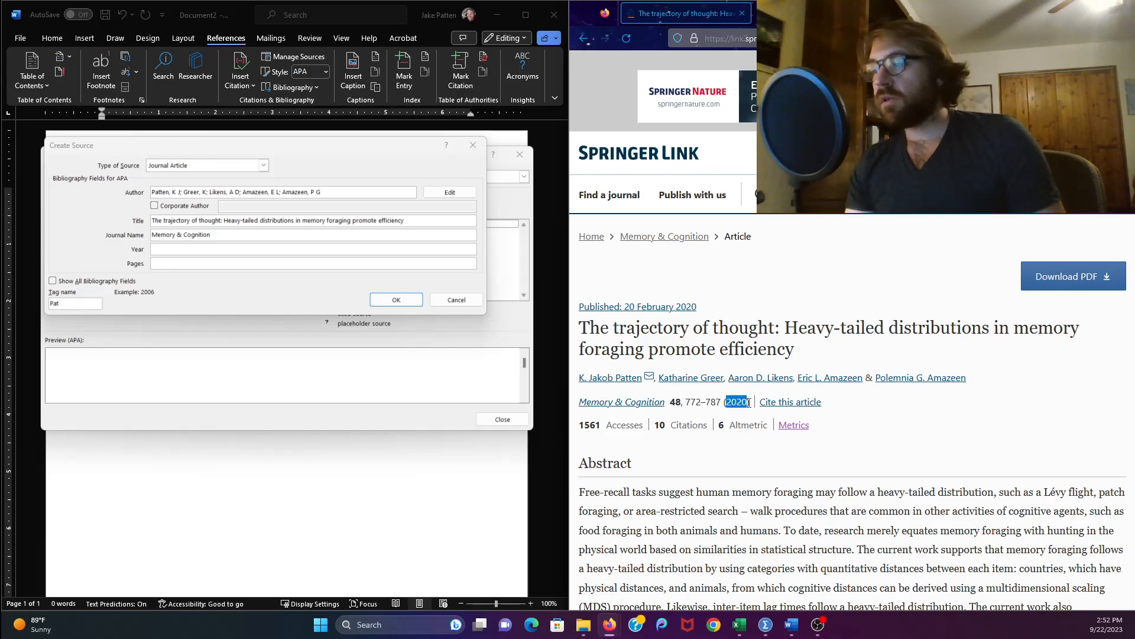
{"action": "left_click", "coordinate": [234, 251]}
{"action": "type", "text": "2020"}
{"action": "key", "text": "Tab"}
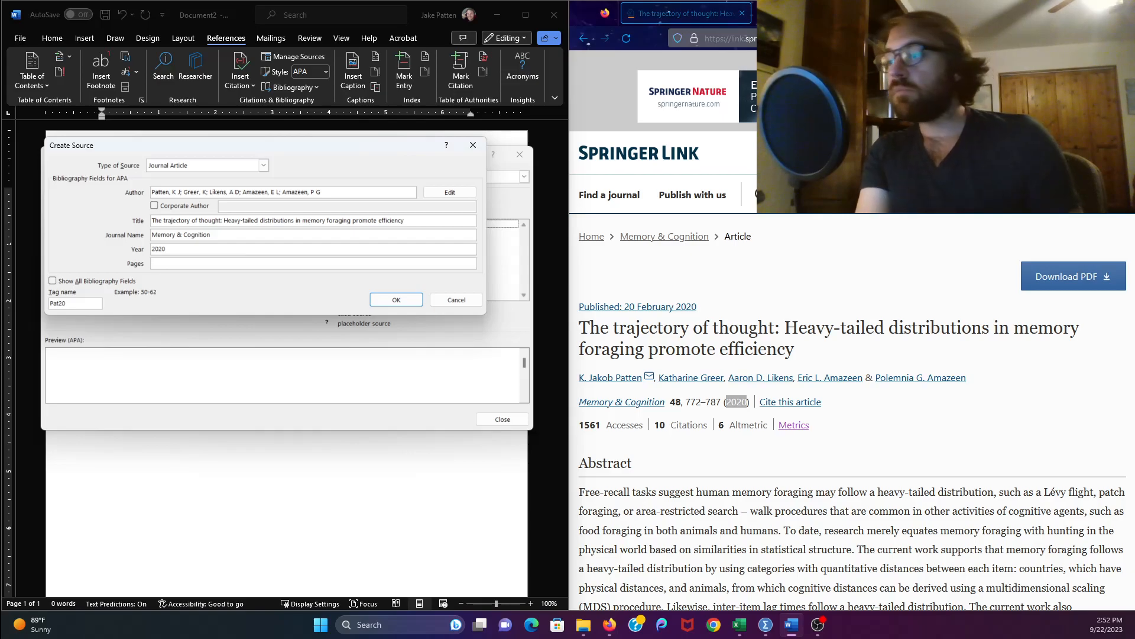
{"action": "type", "text": "7"}
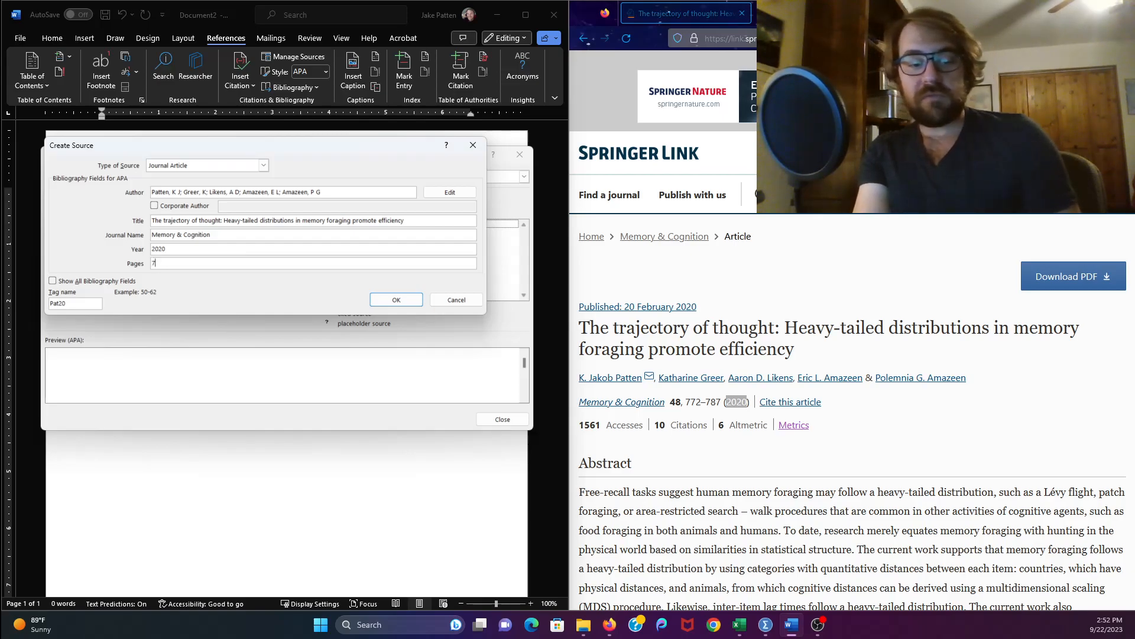
{"action": "type", "text": "72-787"}
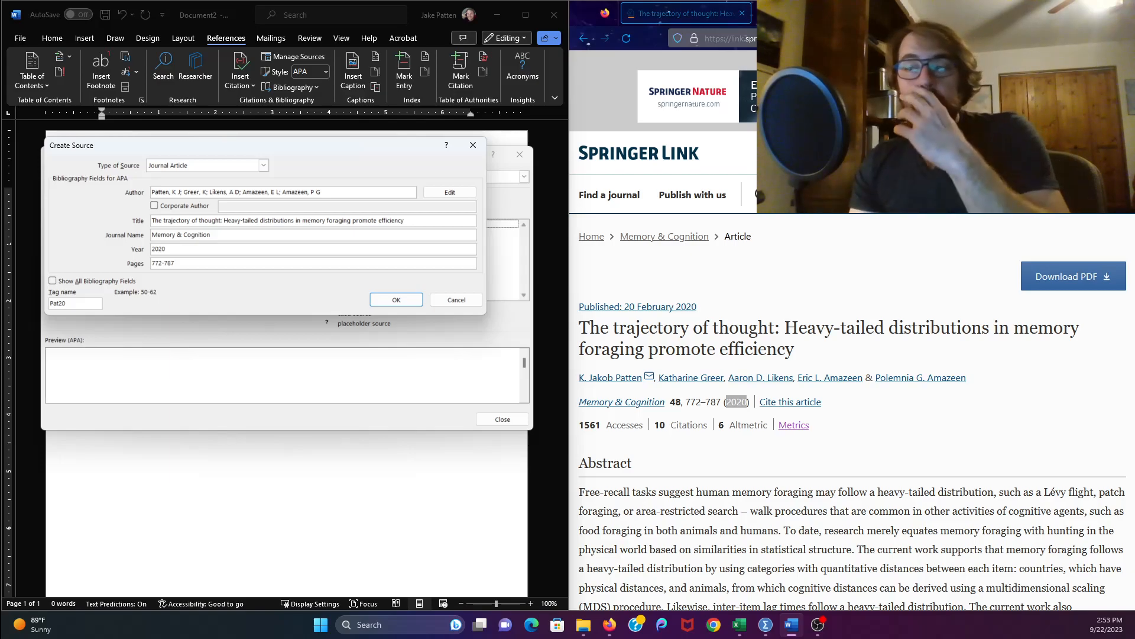
- Show all bibliography fields, enter 48 as the issue copied from the web page, and save the source
{"action": "left_click", "coordinate": [53, 281]}
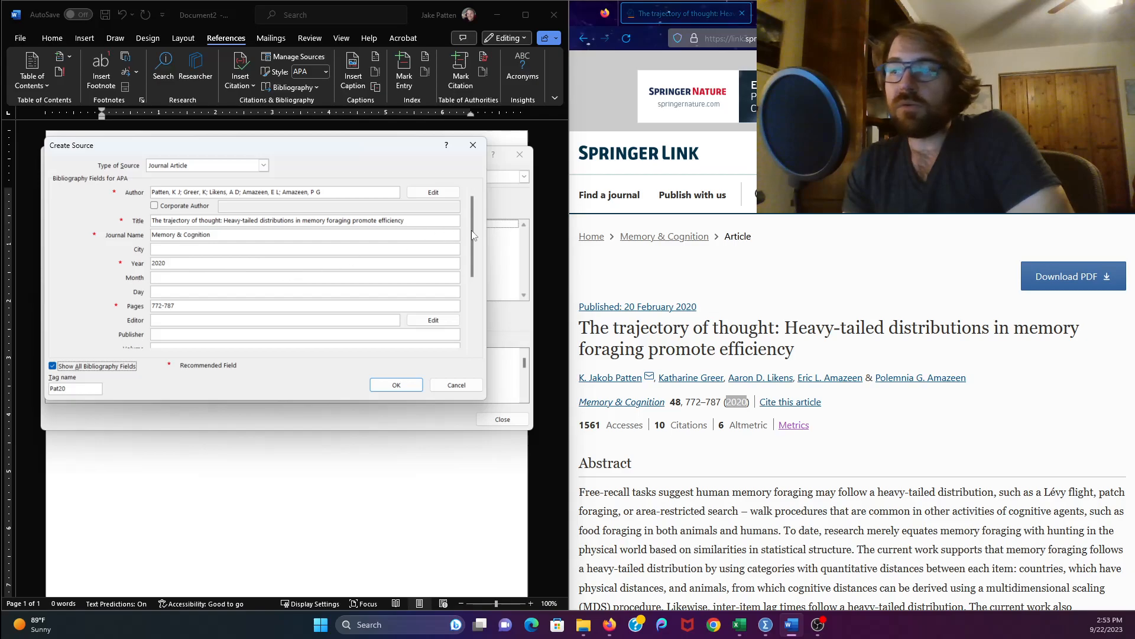
{"action": "left_click_drag", "start_coordinate": [471, 230], "coordinate": [470, 332]}
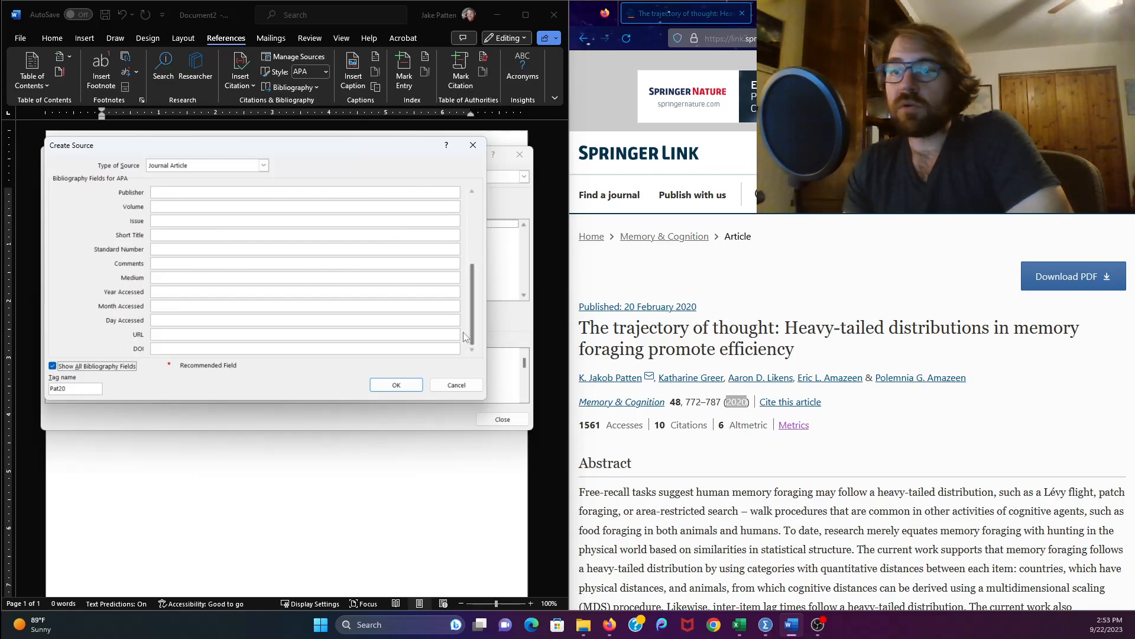
{"action": "left_click", "coordinate": [161, 204]}
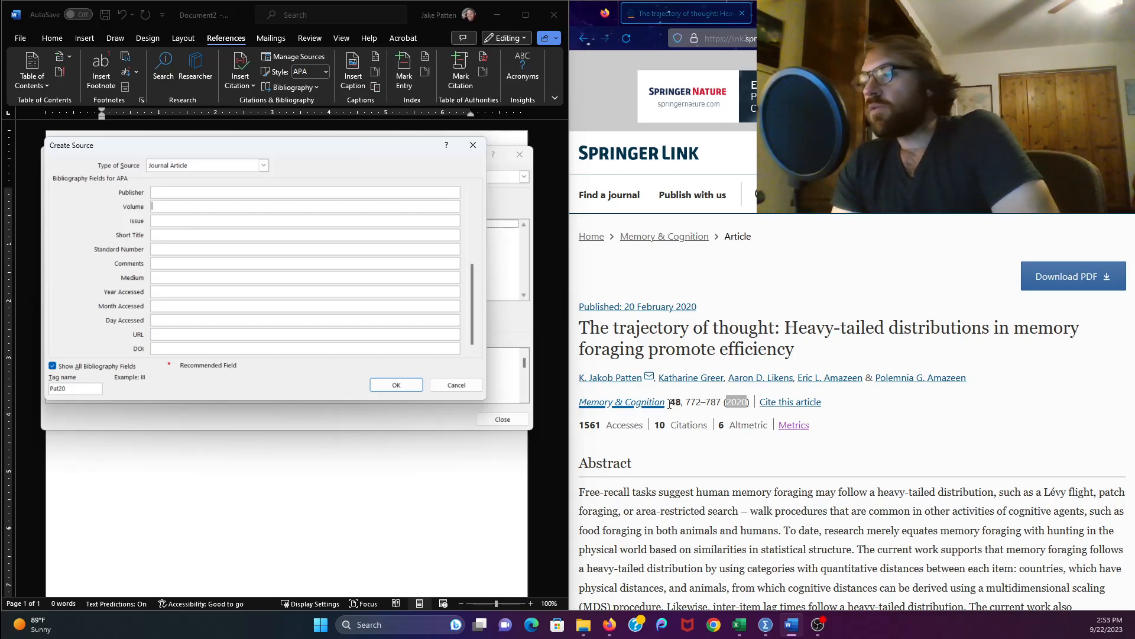
{"action": "left_click_drag", "start_coordinate": [670, 403], "coordinate": [681, 405]}
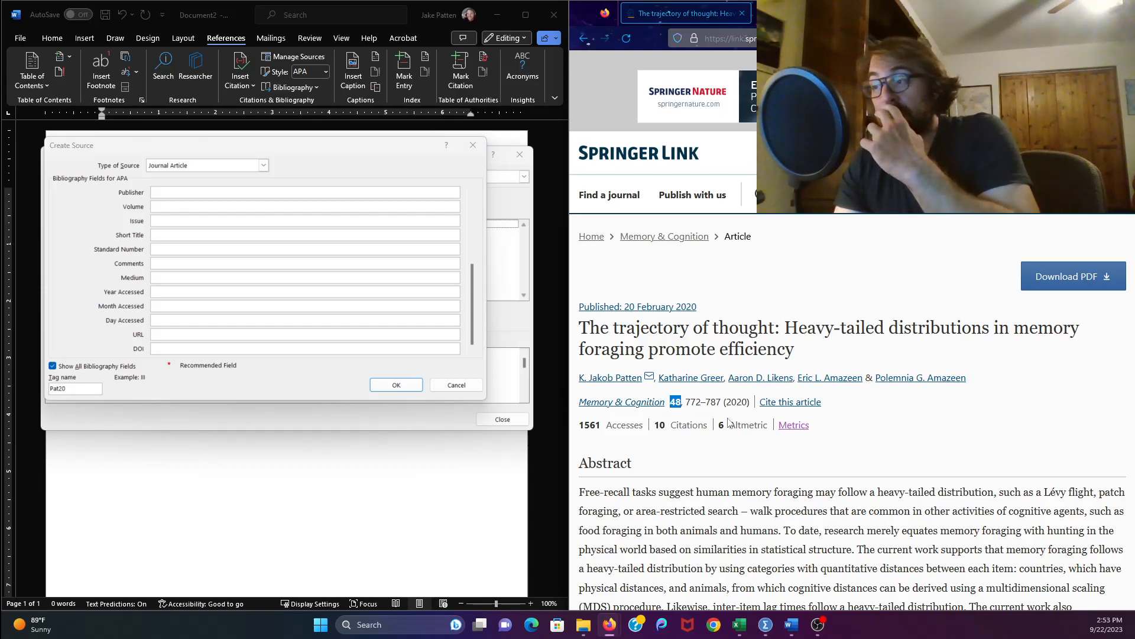
{"action": "left_click", "coordinate": [170, 221]}
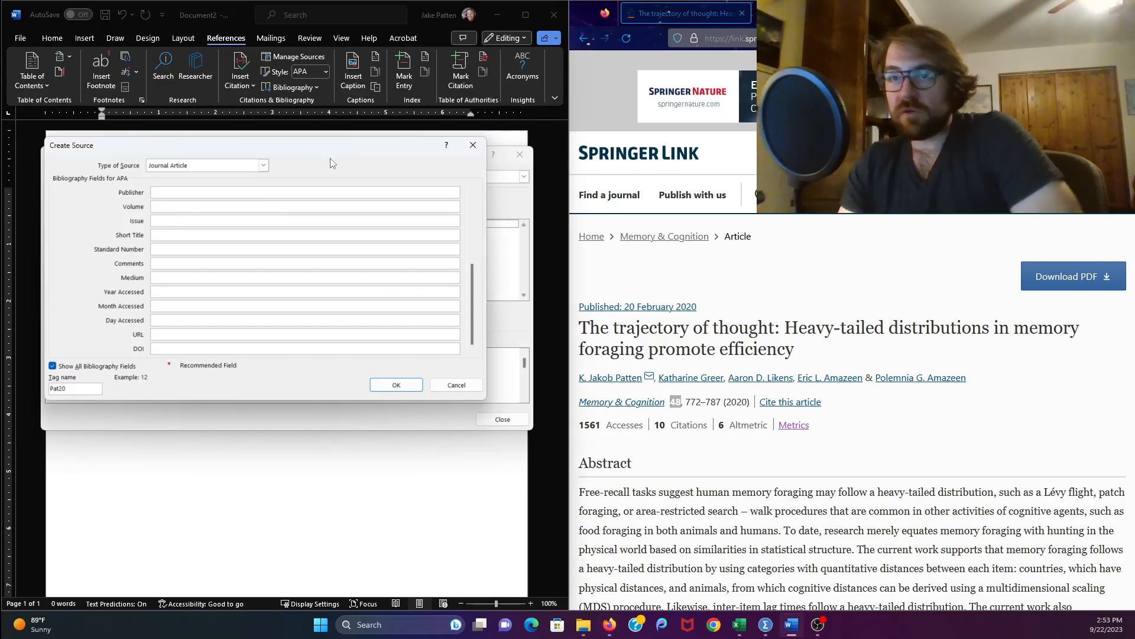
{"action": "type", "text": "48"}
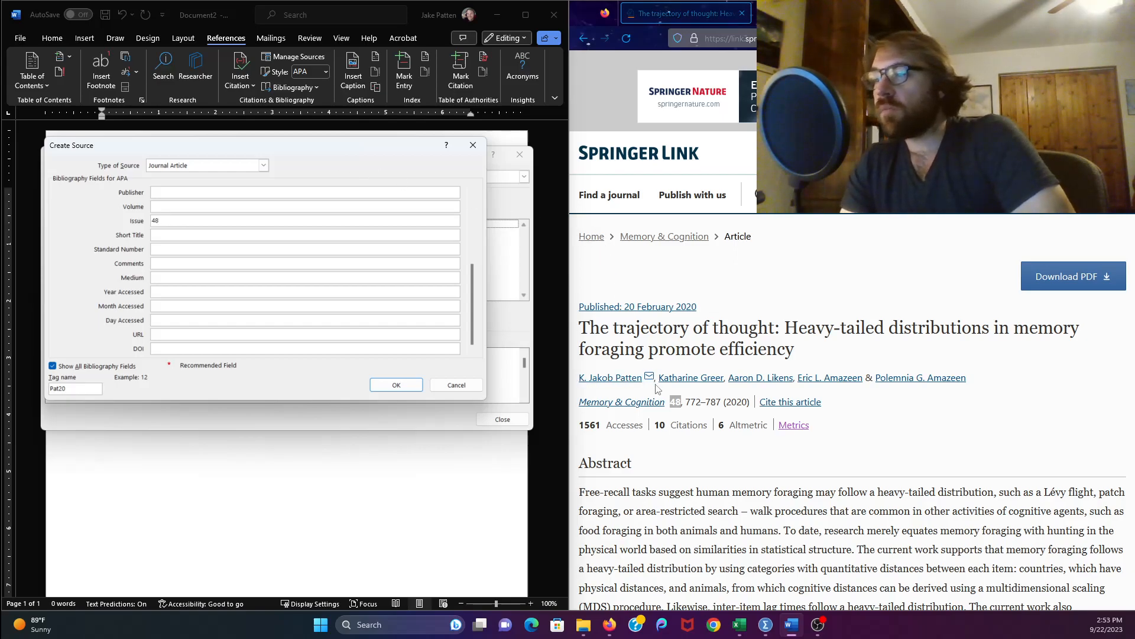
{"action": "left_click", "coordinate": [847, 406]}
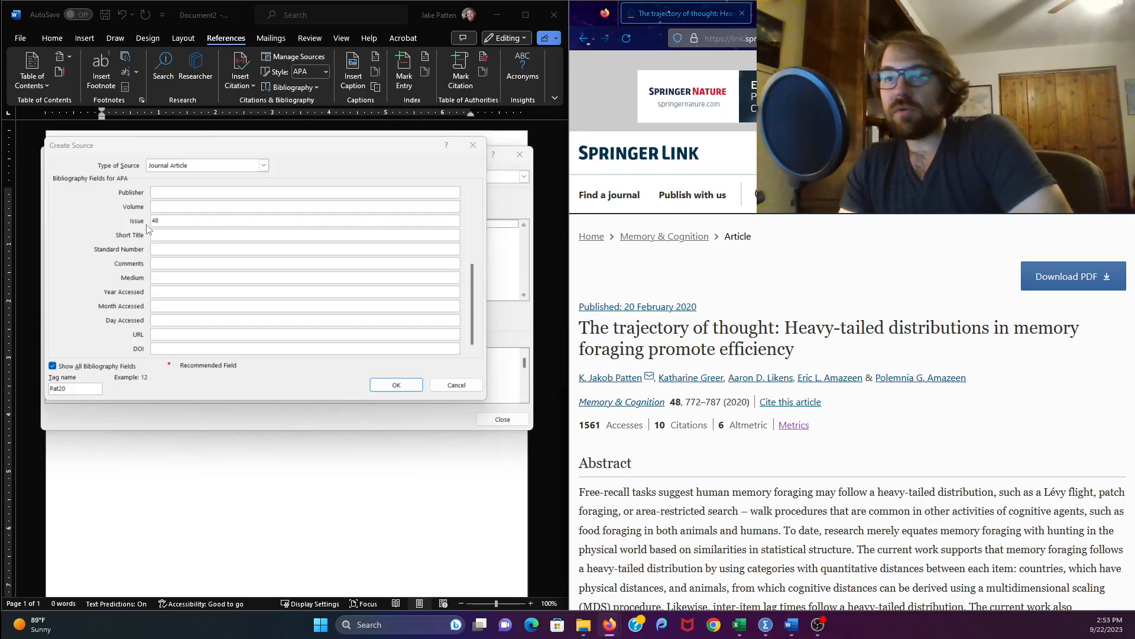
{"action": "left_click", "coordinate": [395, 385]}
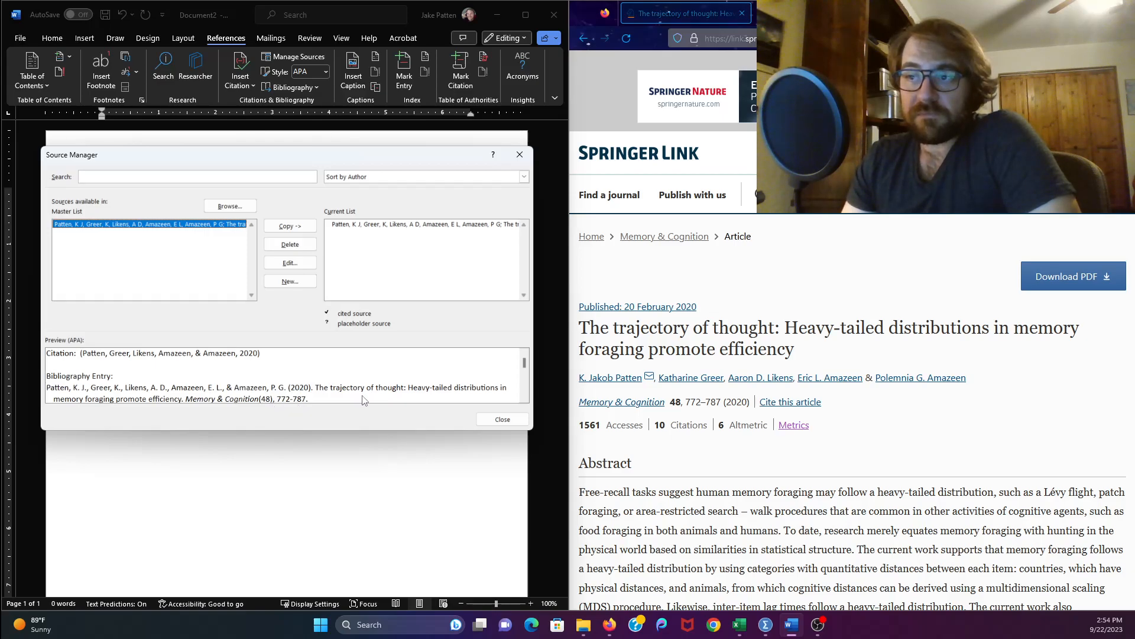
- Close the Source Manager and the Researcher pane
{"action": "left_click", "coordinate": [349, 225]}
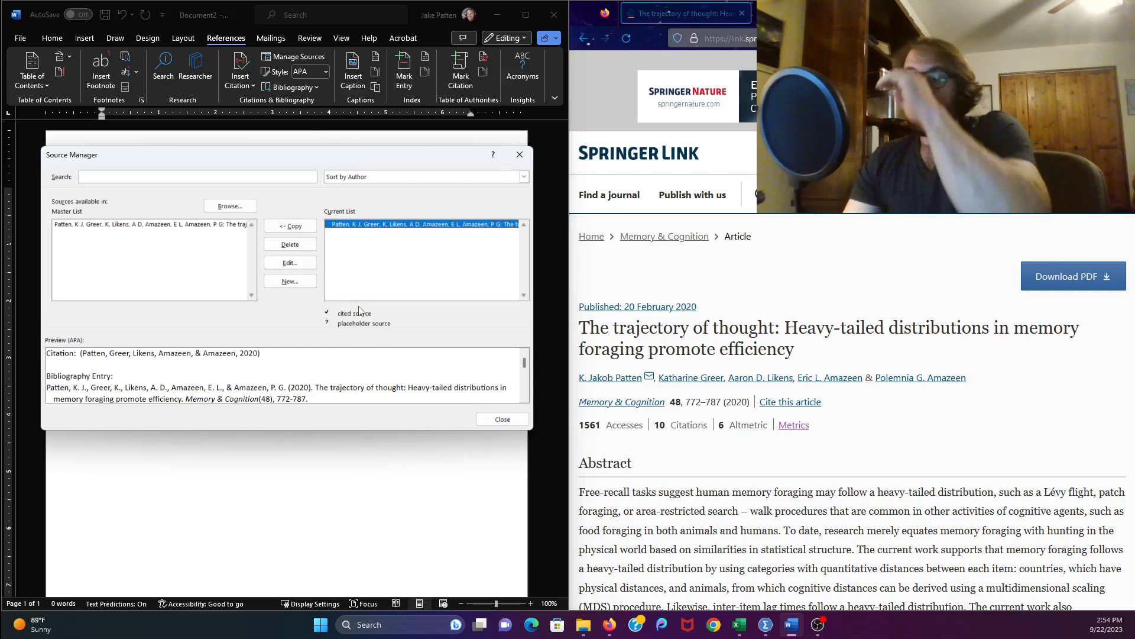
{"action": "left_click", "coordinate": [496, 420]}
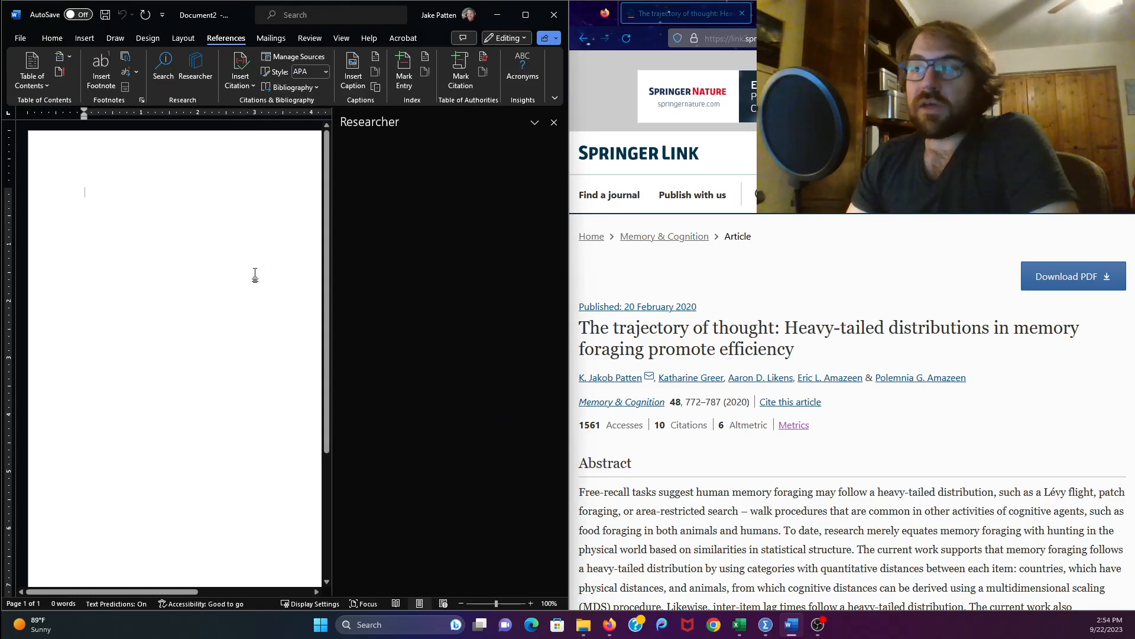
{"action": "left_click", "coordinate": [554, 123]}
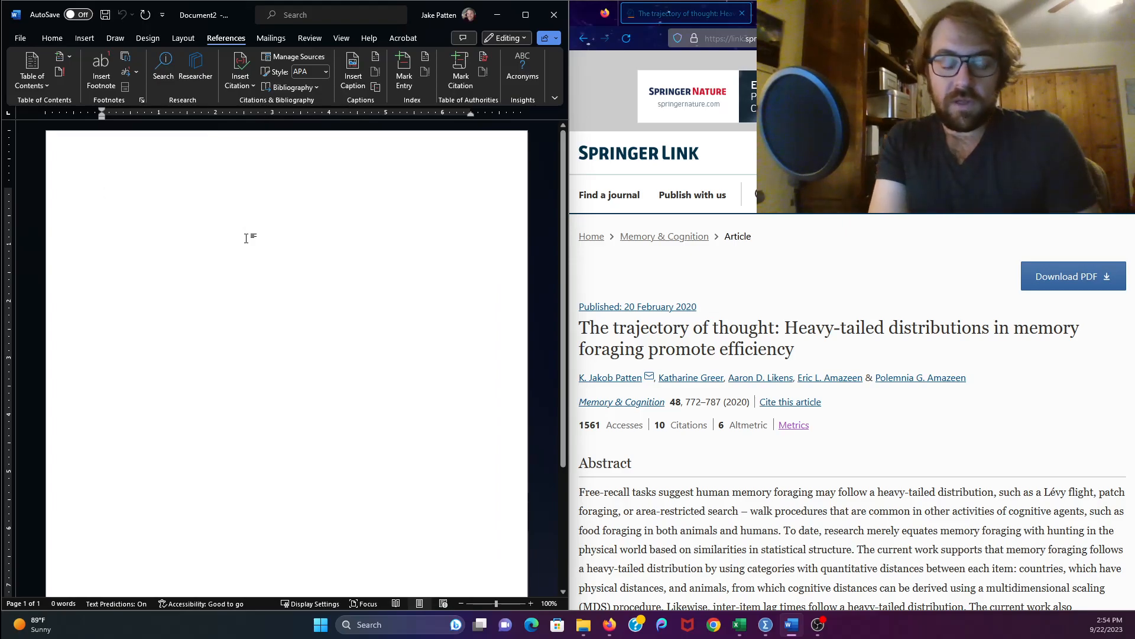
- Write the sentence "Humans use Levy-like foraging patterns to move about their internal cognitive world" in the document
{"action": "type", "text": "Humans use Levy-like for"}
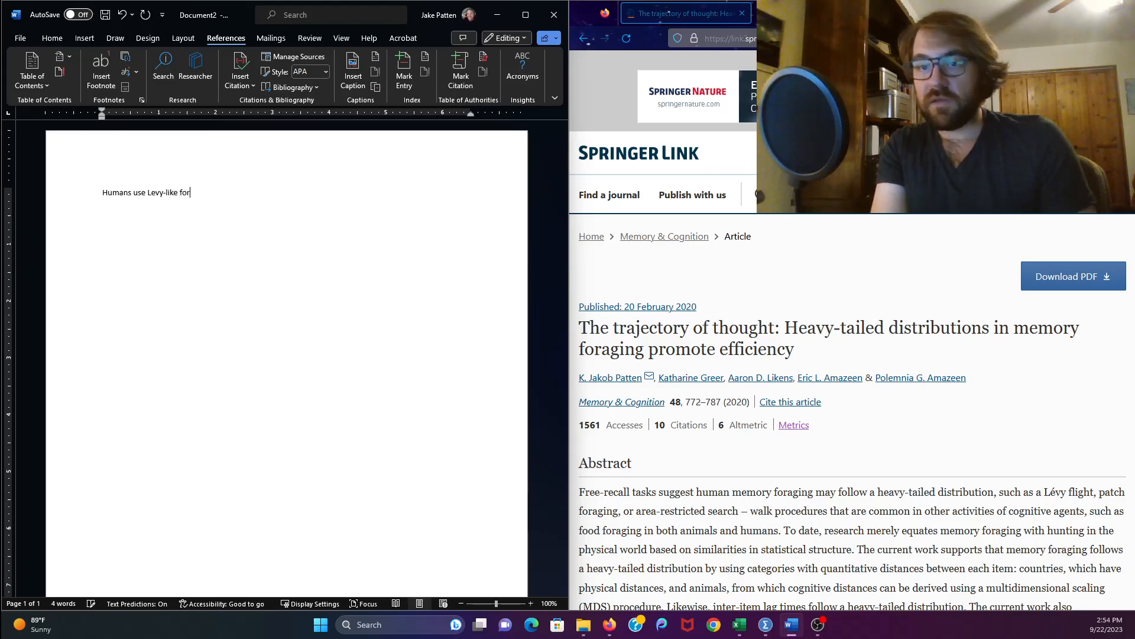
{"action": "type", "text": "aging patterns"}
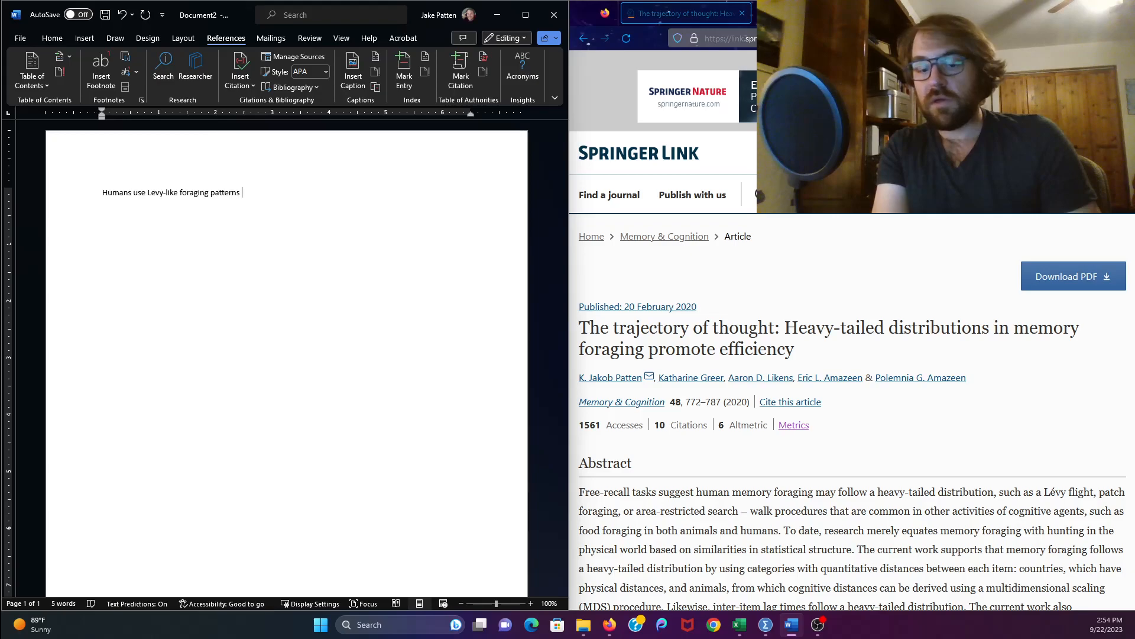
{"action": "type", "text": "to move "}
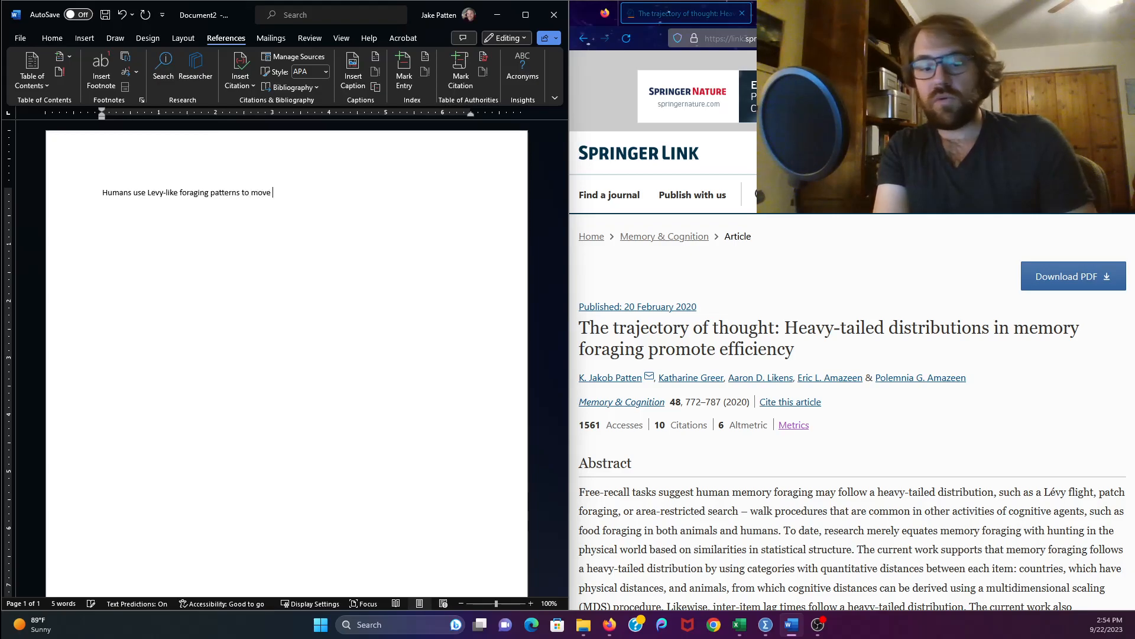
{"action": "type", "text": "about their internal cognitive world"}
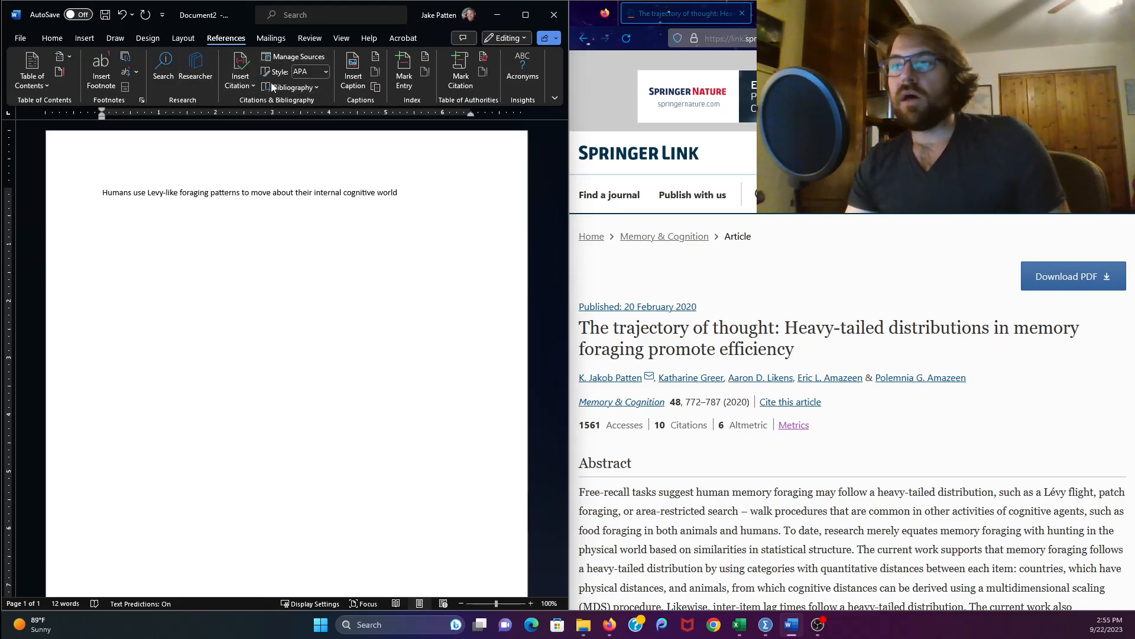
- Insert a citation of the Patten et al. 2020 source at the end of the sentence
{"action": "left_click", "coordinate": [243, 85]}
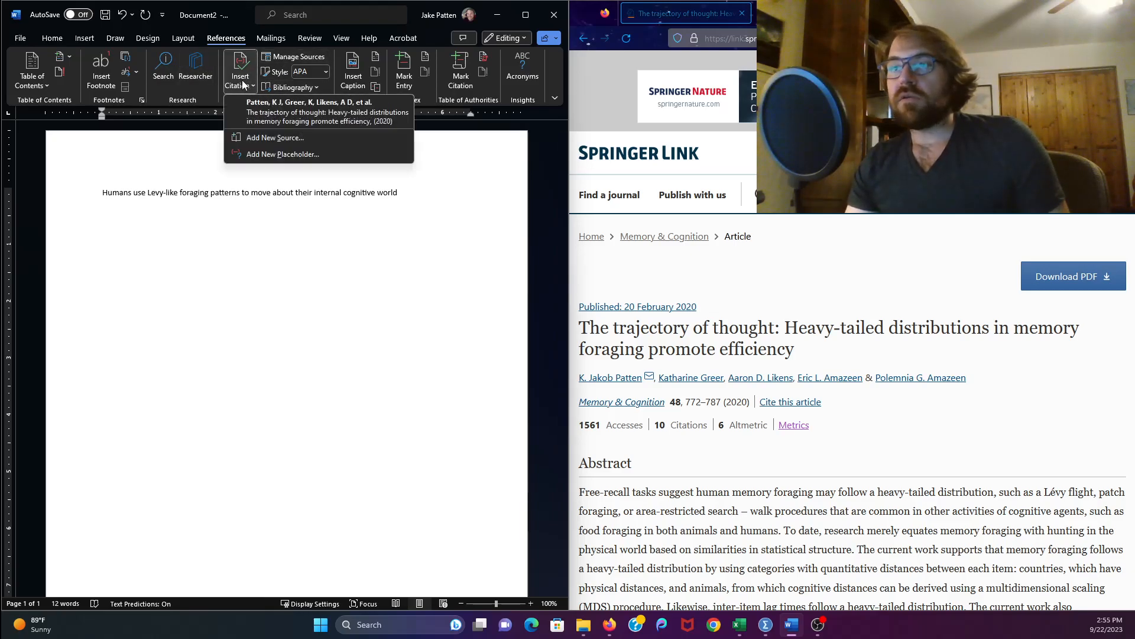
{"action": "left_click", "coordinate": [290, 119]}
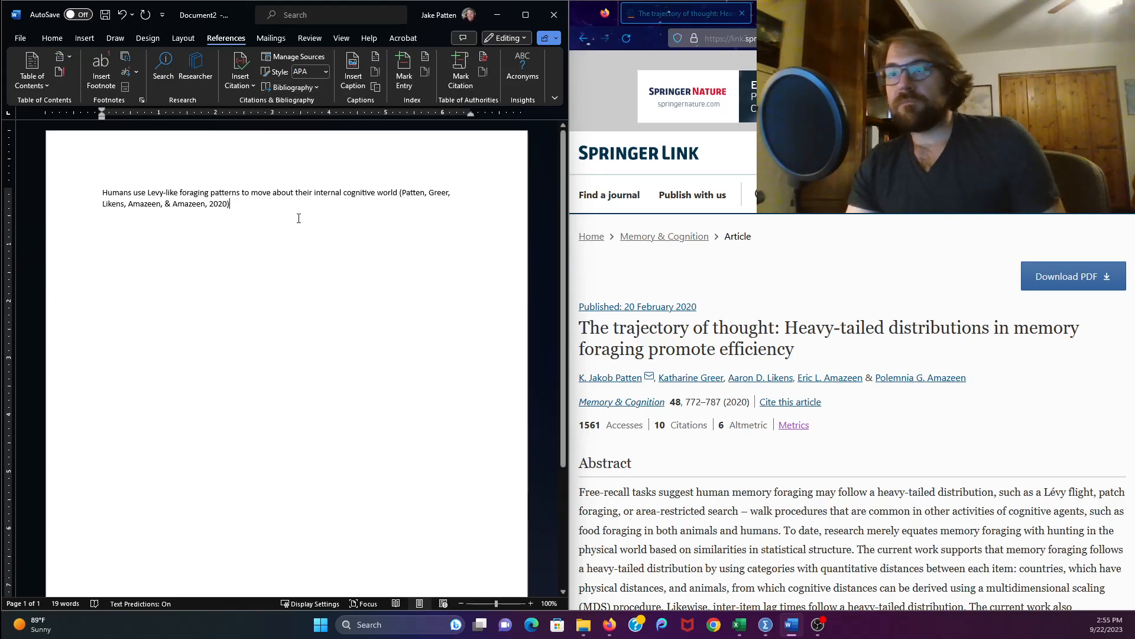
- Add two blank lines and insert a built-in References bibliography below the sentence
{"action": "key", "text": "Return"}
{"action": "key", "text": "Return"}
{"action": "left_click", "coordinate": [282, 82]}
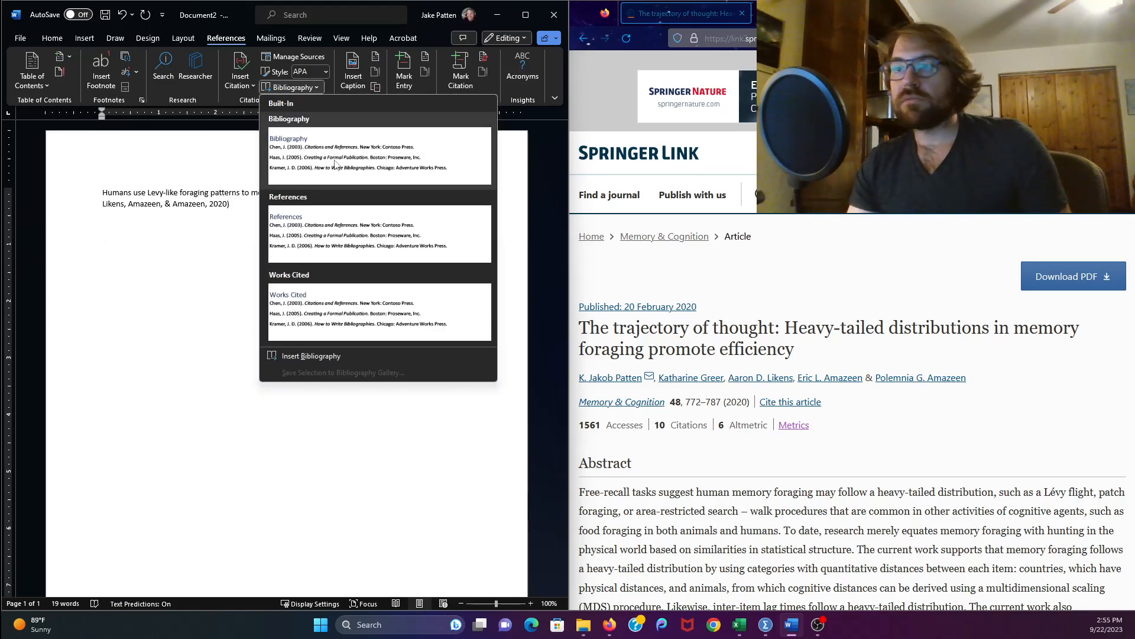
{"action": "left_click", "coordinate": [201, 149]}
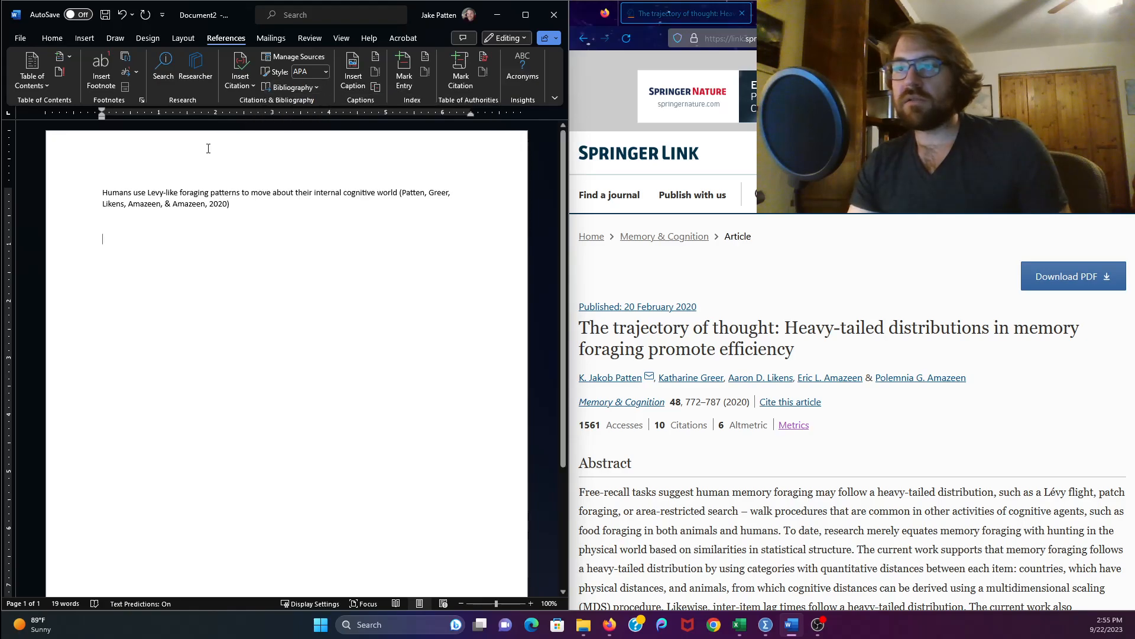
{"action": "left_click", "coordinate": [296, 87]}
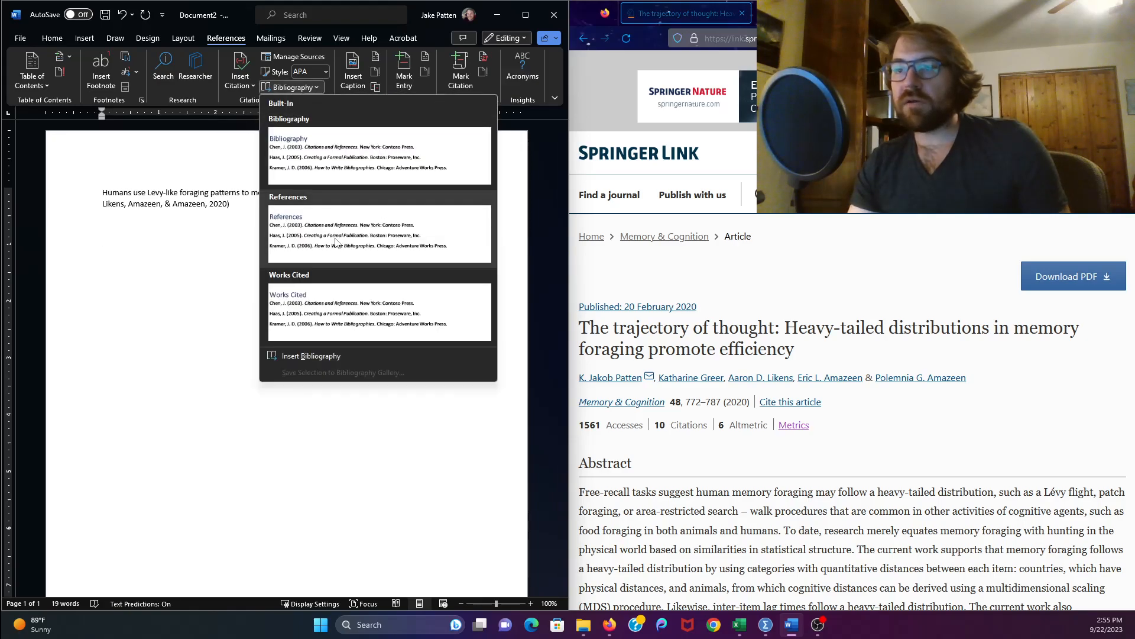
{"action": "left_click", "coordinate": [335, 241]}
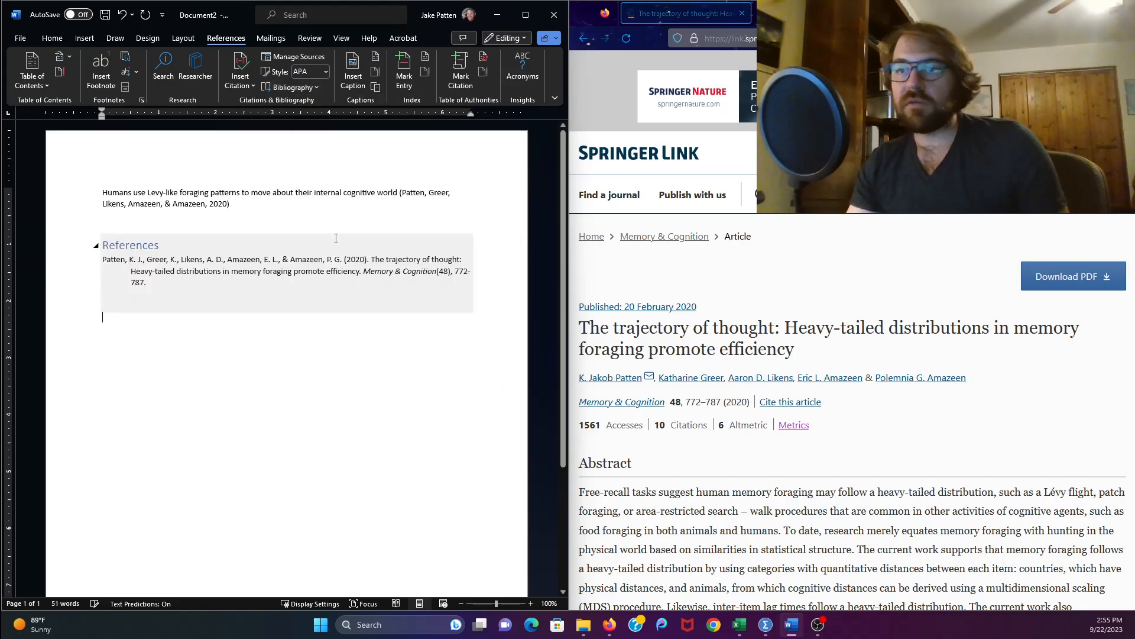
- Set the References heading's font size to 12 pt and change its font color
{"action": "left_click", "coordinate": [164, 244]}
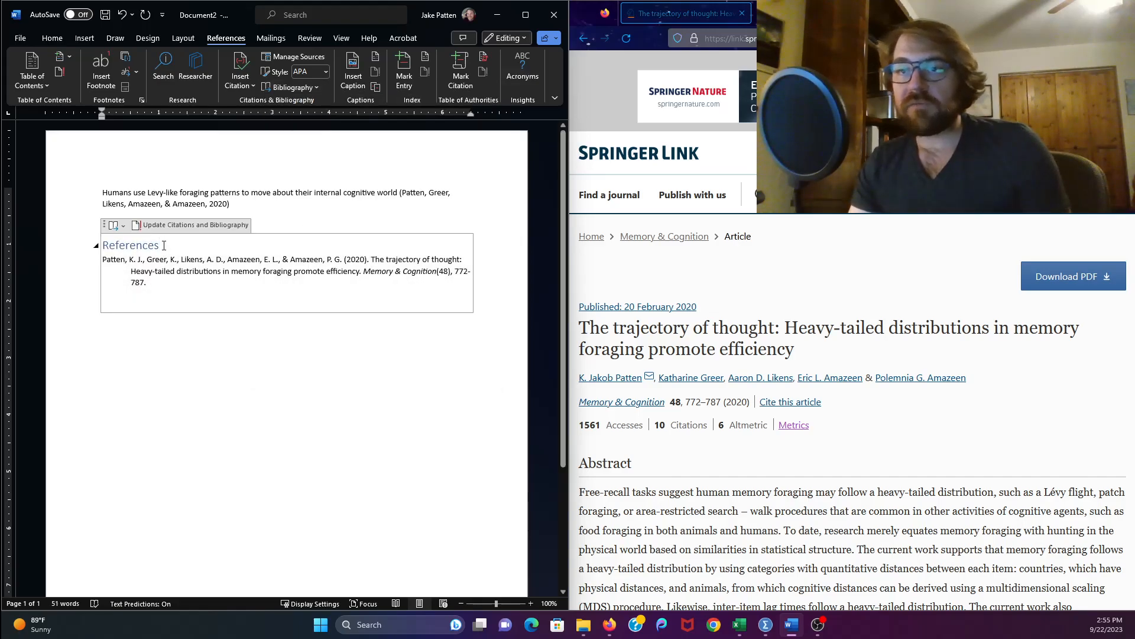
{"action": "left_click_drag", "start_coordinate": [164, 245], "coordinate": [103, 245]}
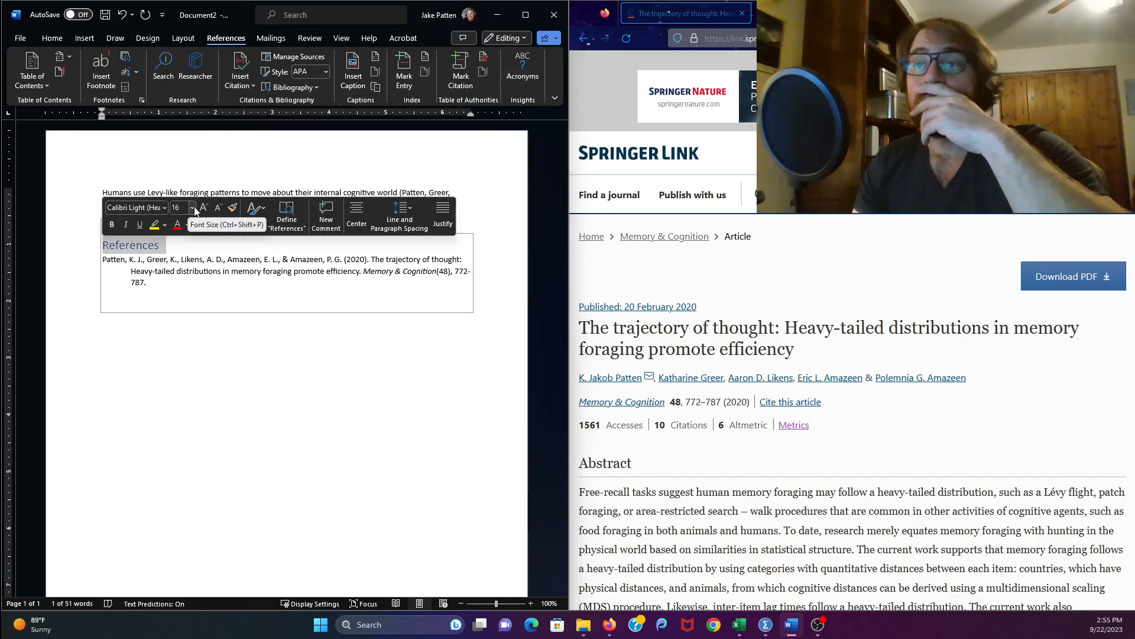
{"action": "left_click", "coordinate": [192, 208]}
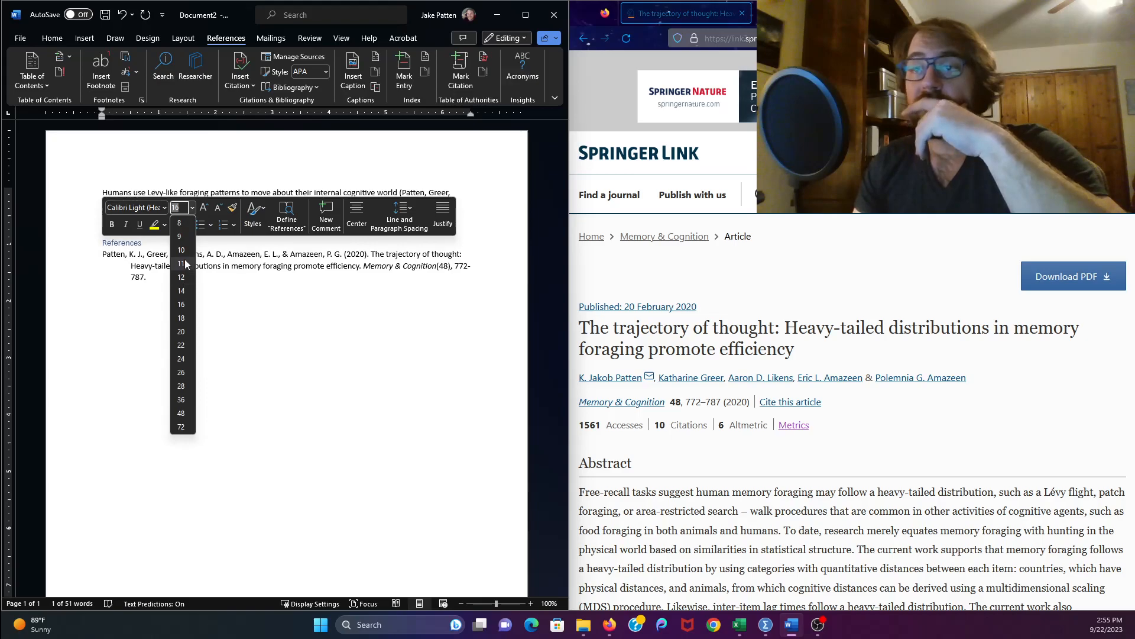
{"action": "left_click", "coordinate": [181, 277]}
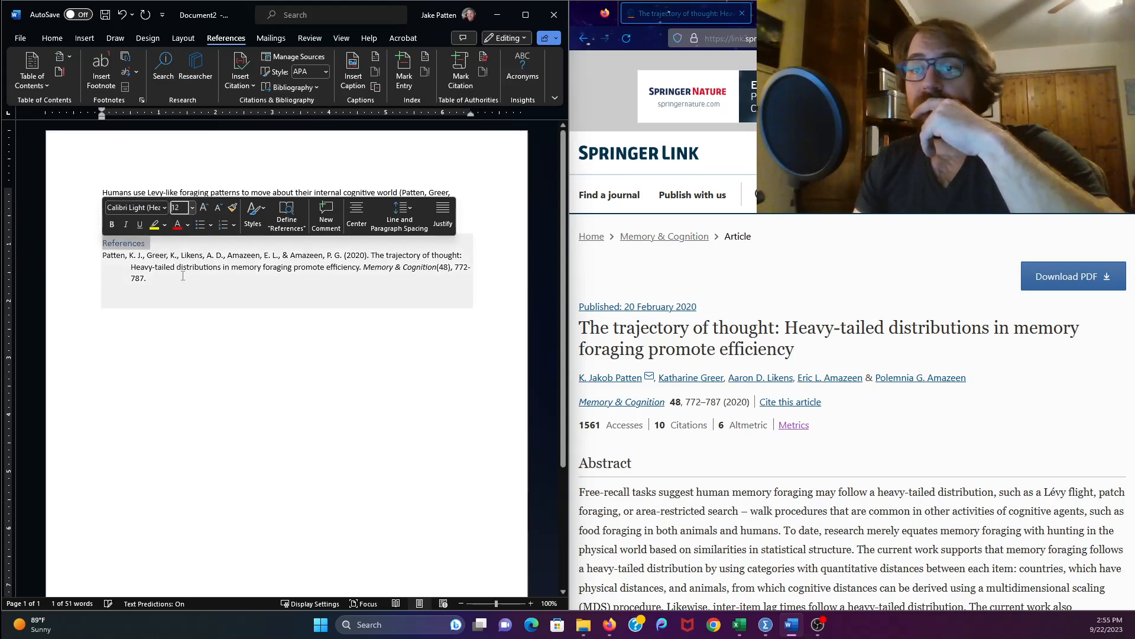
{"action": "left_click", "coordinate": [188, 225]}
{"action": "left_click", "coordinate": [193, 253]}
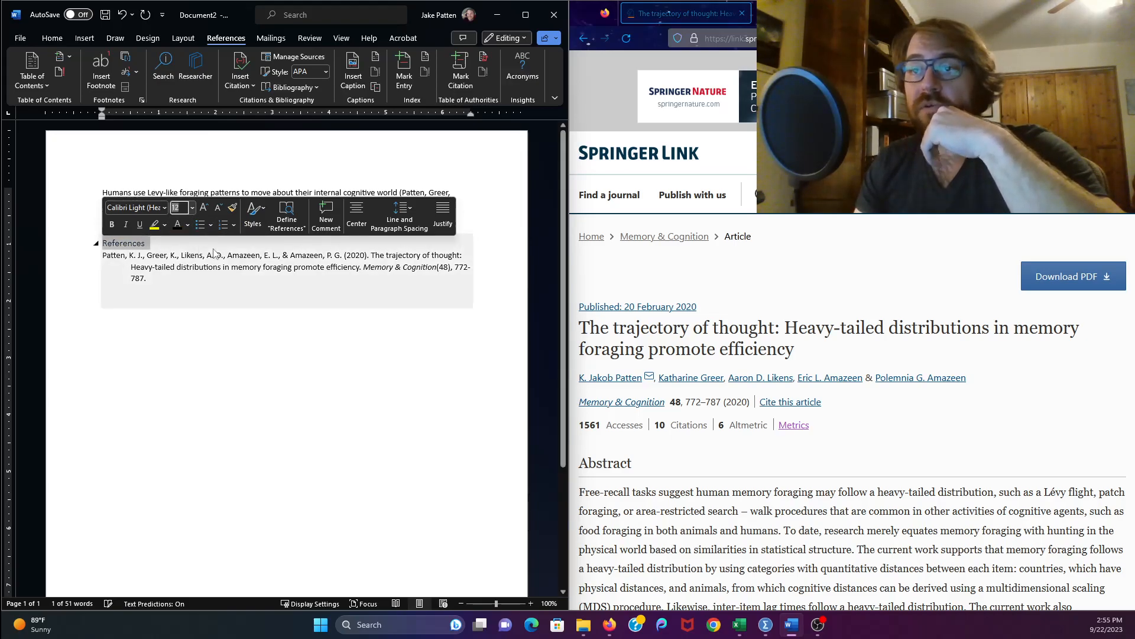
- Center the References heading above the bibliography entry
{"action": "left_click", "coordinate": [353, 206]}
{"action": "left_click", "coordinate": [382, 340]}
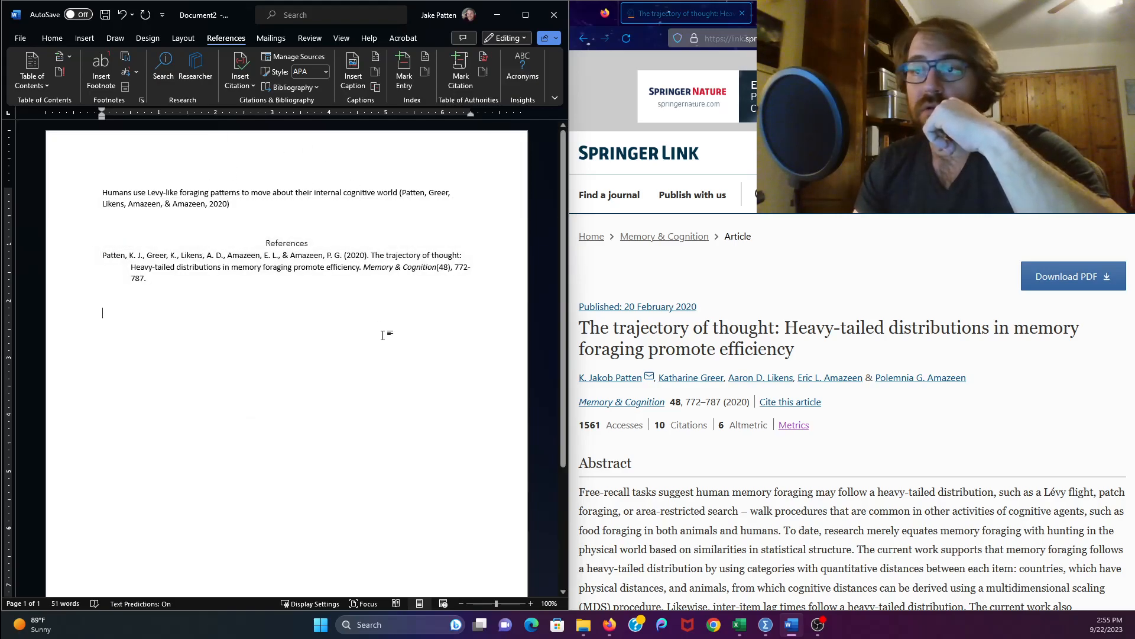
{"action": "left_click", "coordinate": [355, 294]}
{"action": "triple_click", "coordinate": [302, 281]}
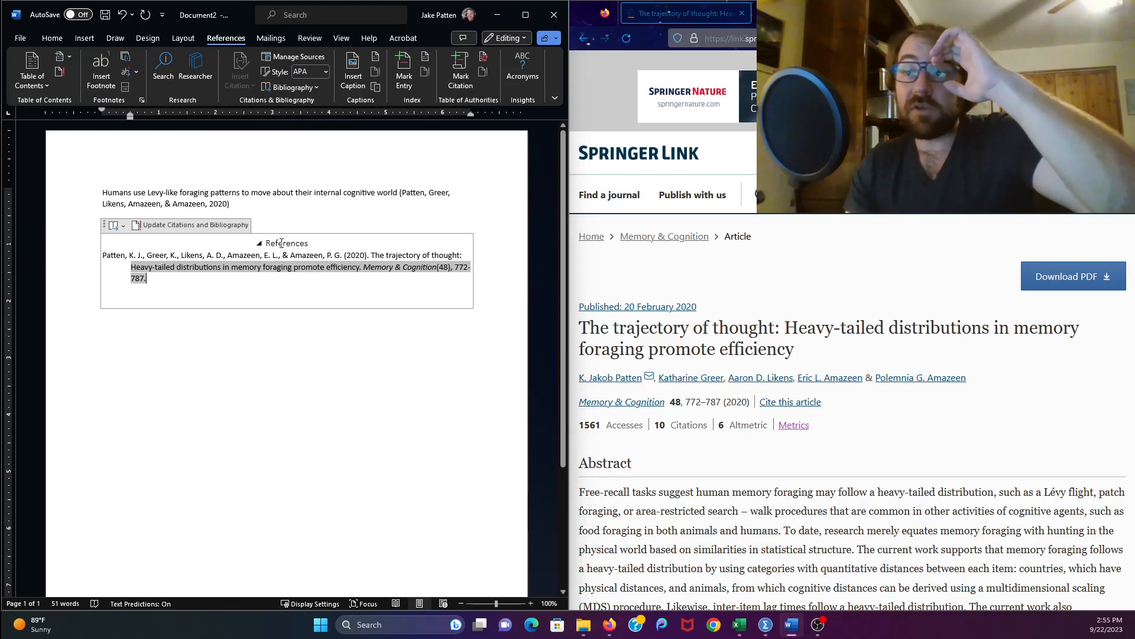
- Insert a page break before the References heading so the bibliography starts on a new page
{"action": "left_click", "coordinate": [297, 234]}
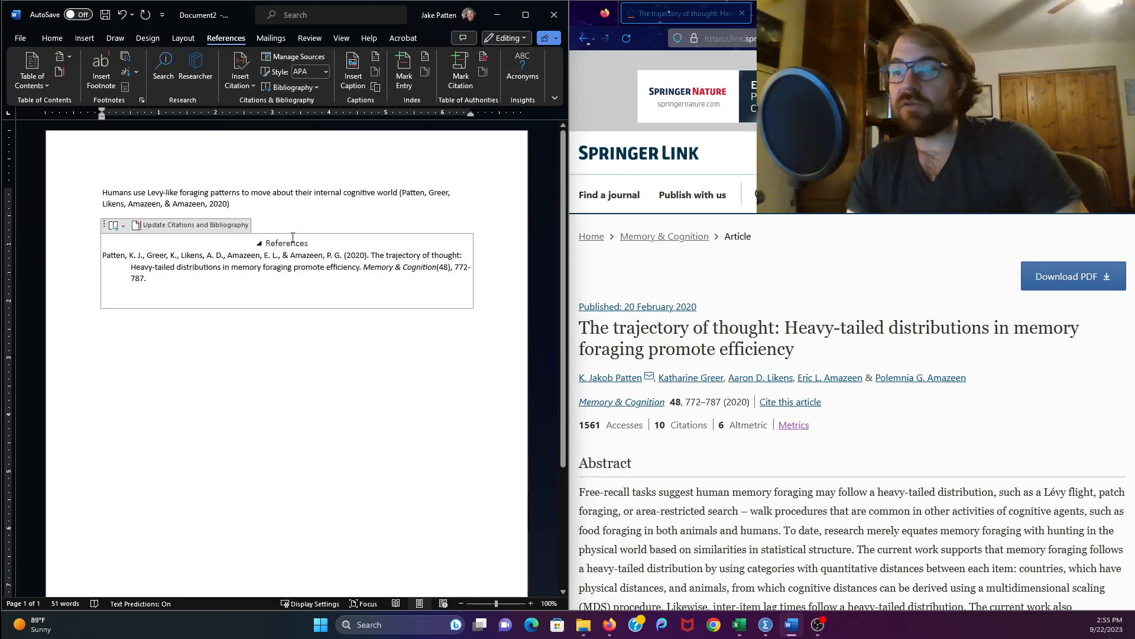
{"action": "left_click", "coordinate": [85, 39]}
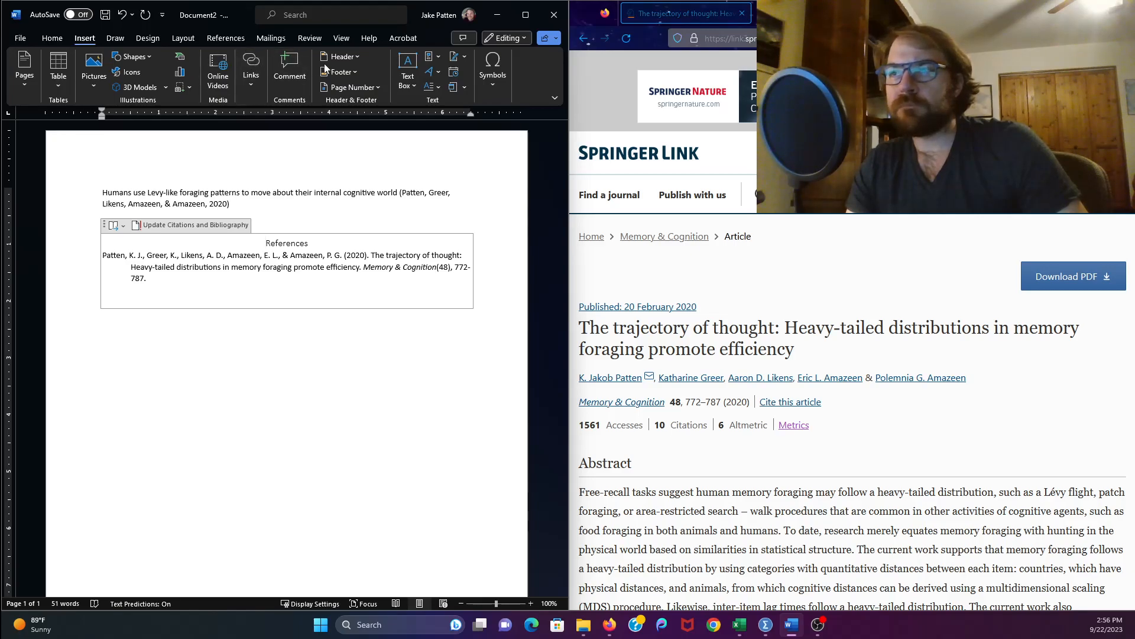
{"action": "left_click", "coordinate": [528, 12]}
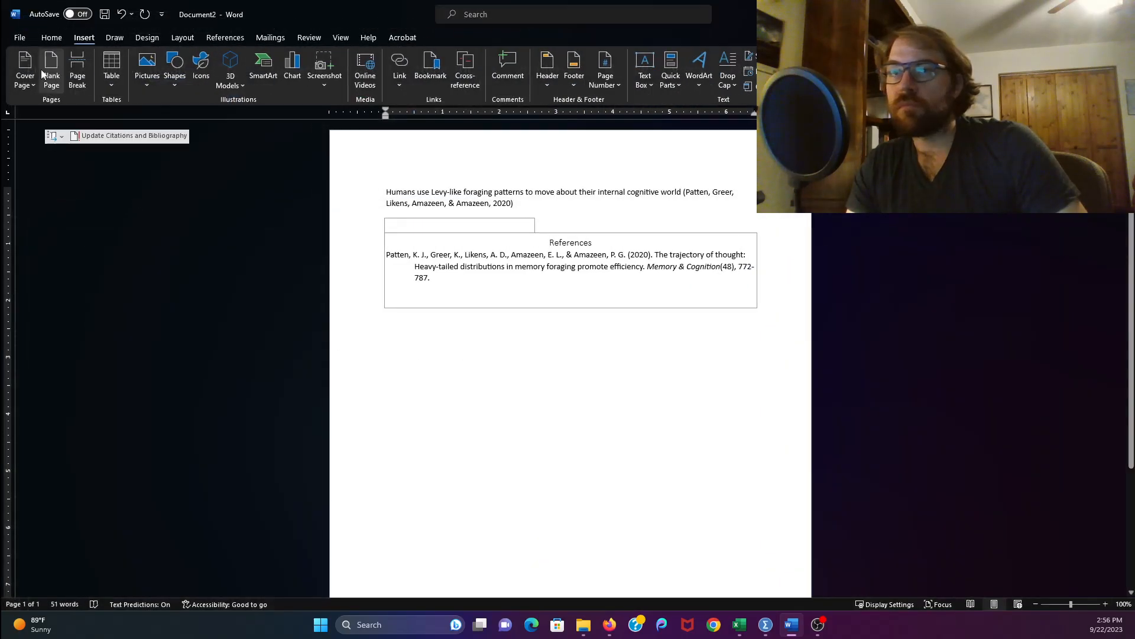
{"action": "left_click", "coordinate": [81, 71]}
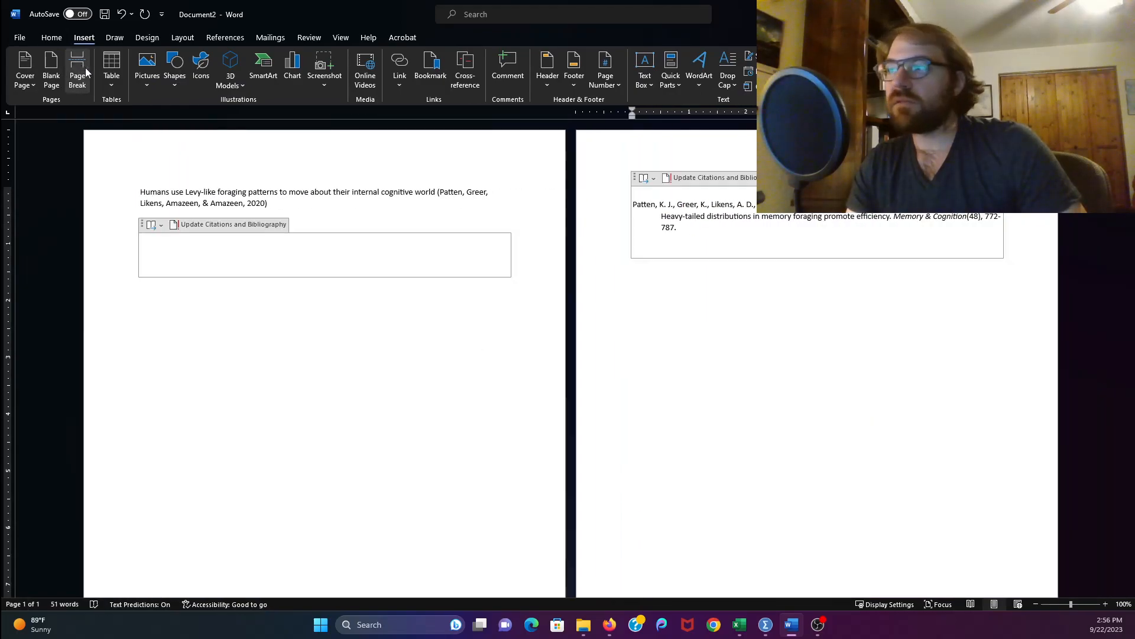
{"action": "left_click", "coordinate": [735, 265]}
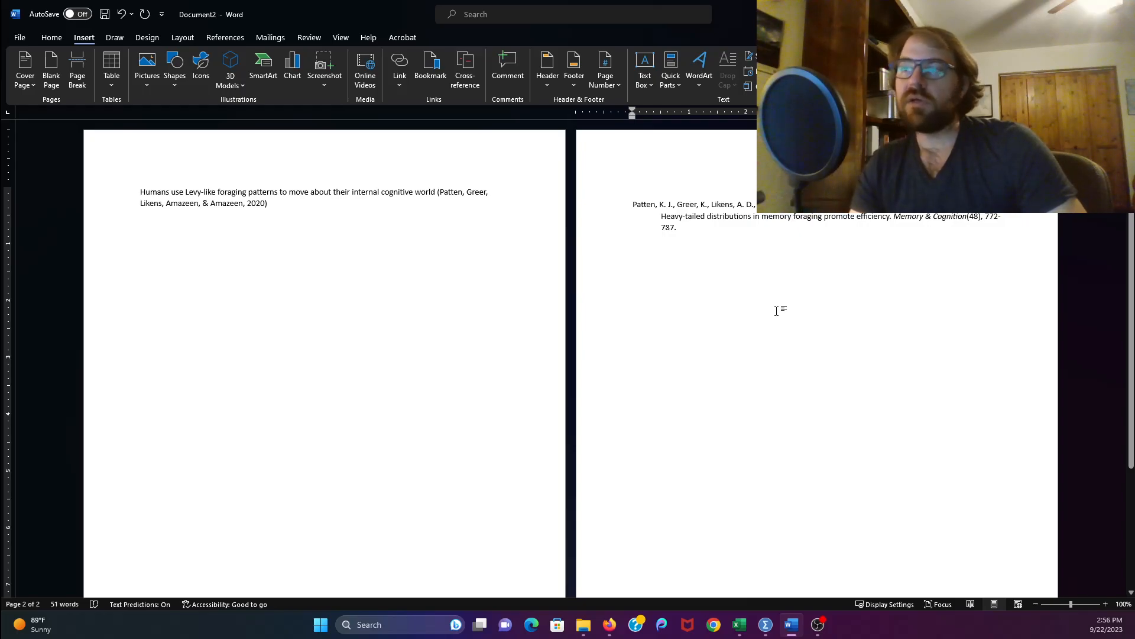
- End the cited sentence with a period after the Patten et al. citation
{"action": "left_click", "coordinate": [289, 205]}
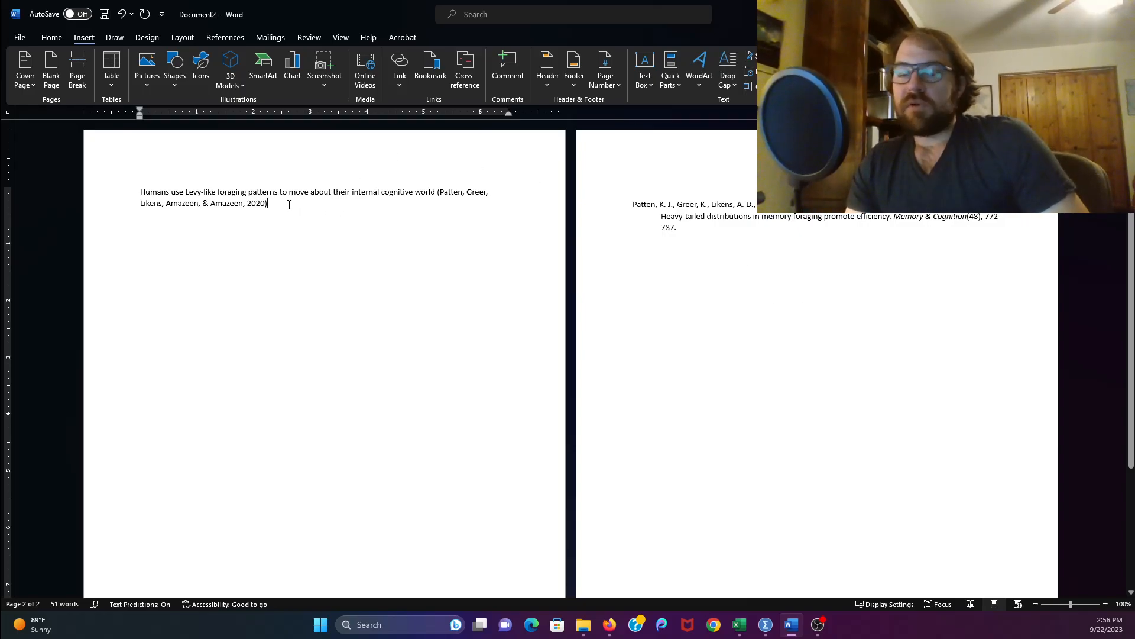
{"action": "type", "text": "."}
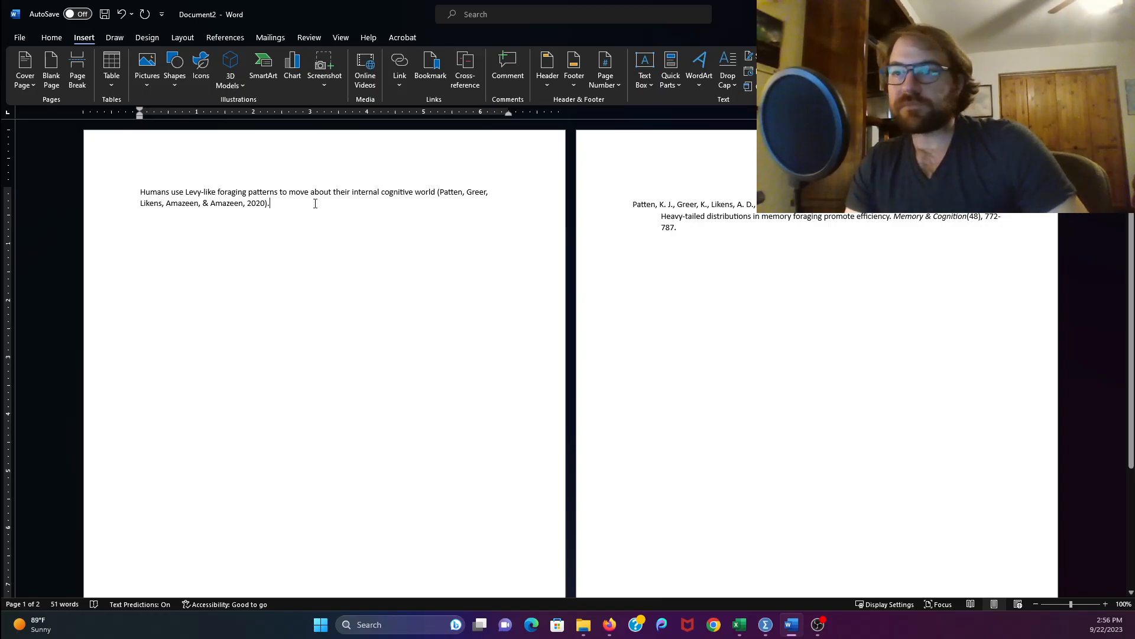
{"action": "left_click_drag", "start_coordinate": [272, 205], "coordinate": [436, 193]}
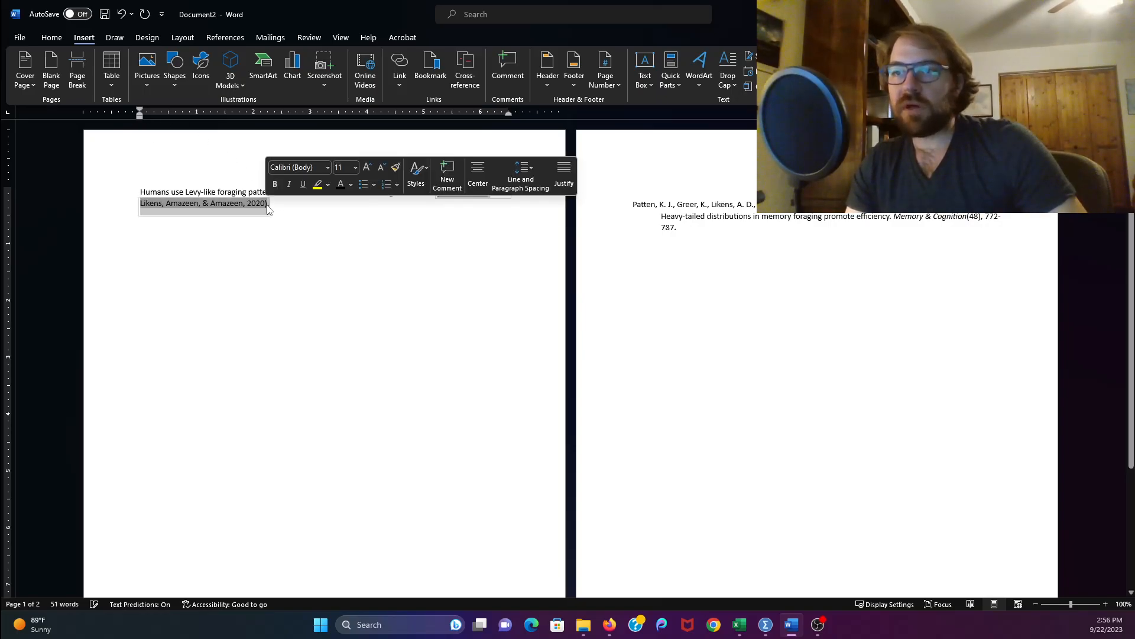
{"action": "left_click", "coordinate": [284, 205]}
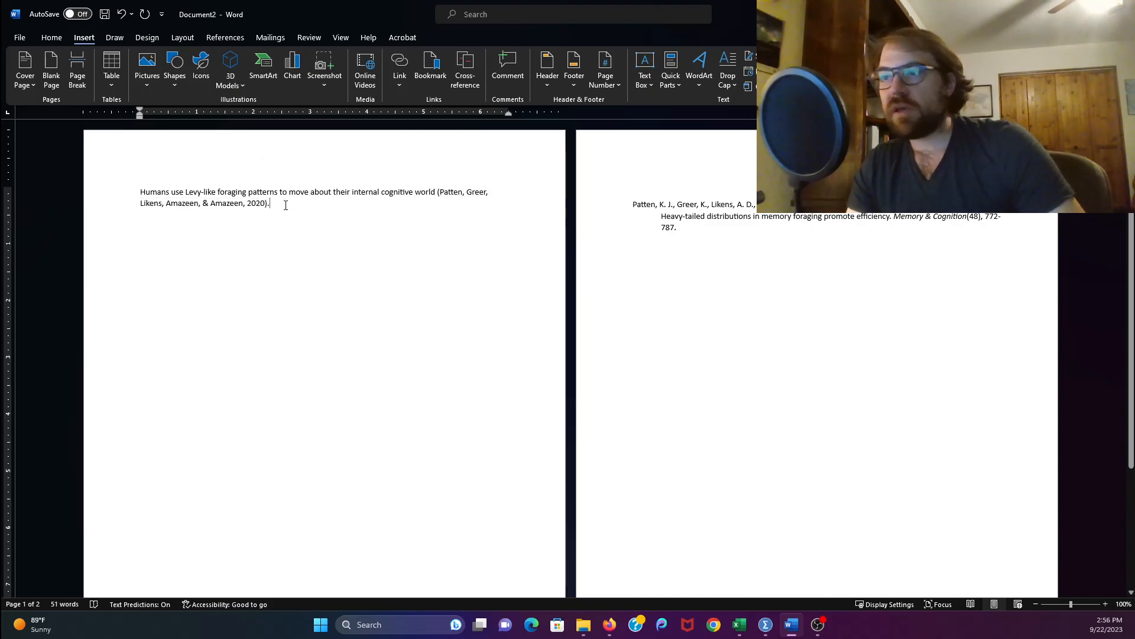
{"action": "left_click", "coordinate": [442, 194]}
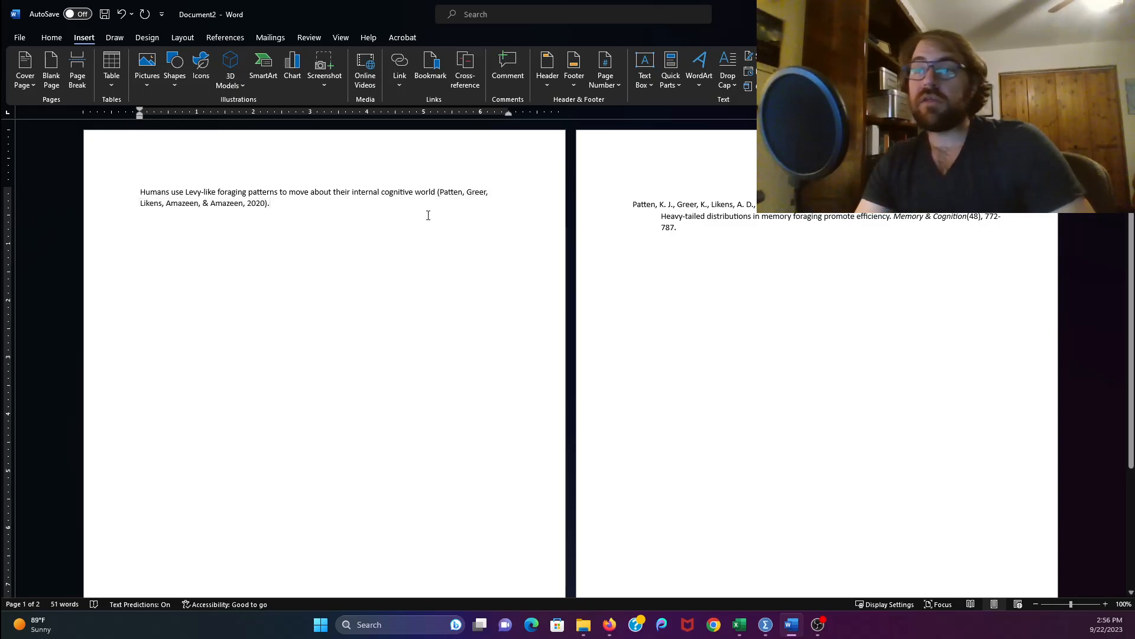
{"action": "left_click", "coordinate": [267, 204]}
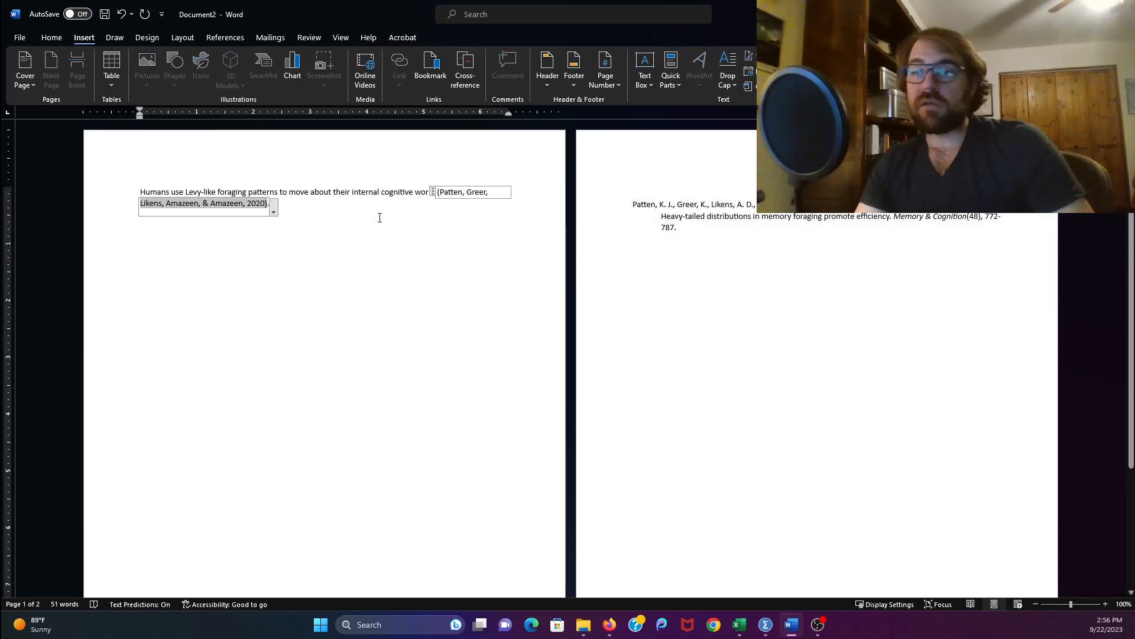
{"action": "left_click", "coordinate": [379, 217]}
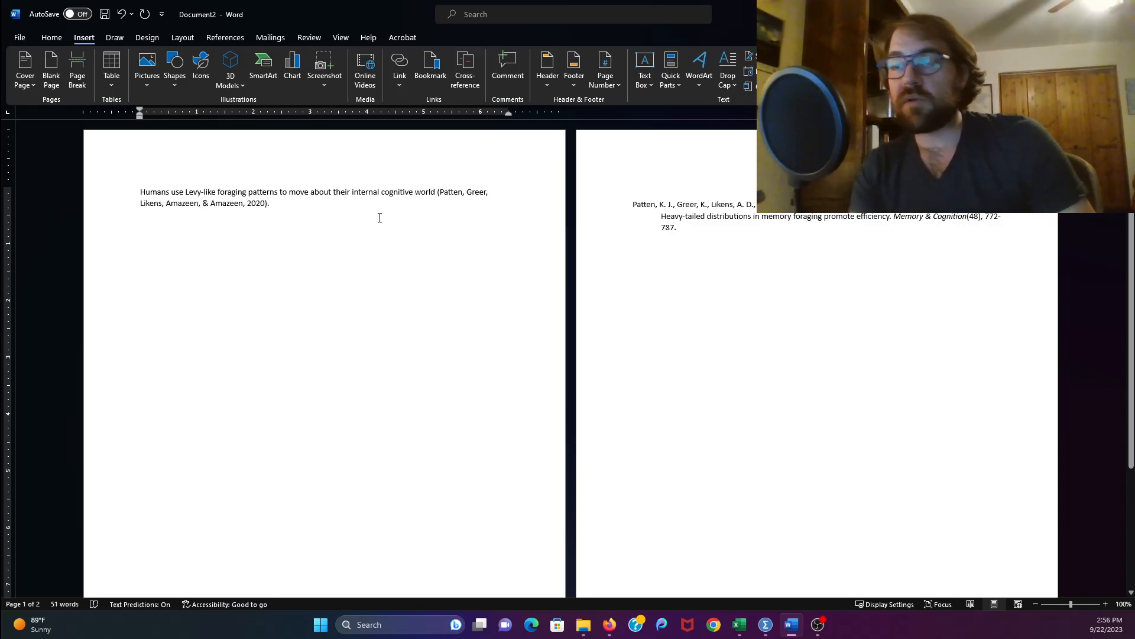
- Before the period, add "except in the case of jumping on a trampoline (Griggs, 2012)" as typed text
{"action": "key", "text": "Left"}
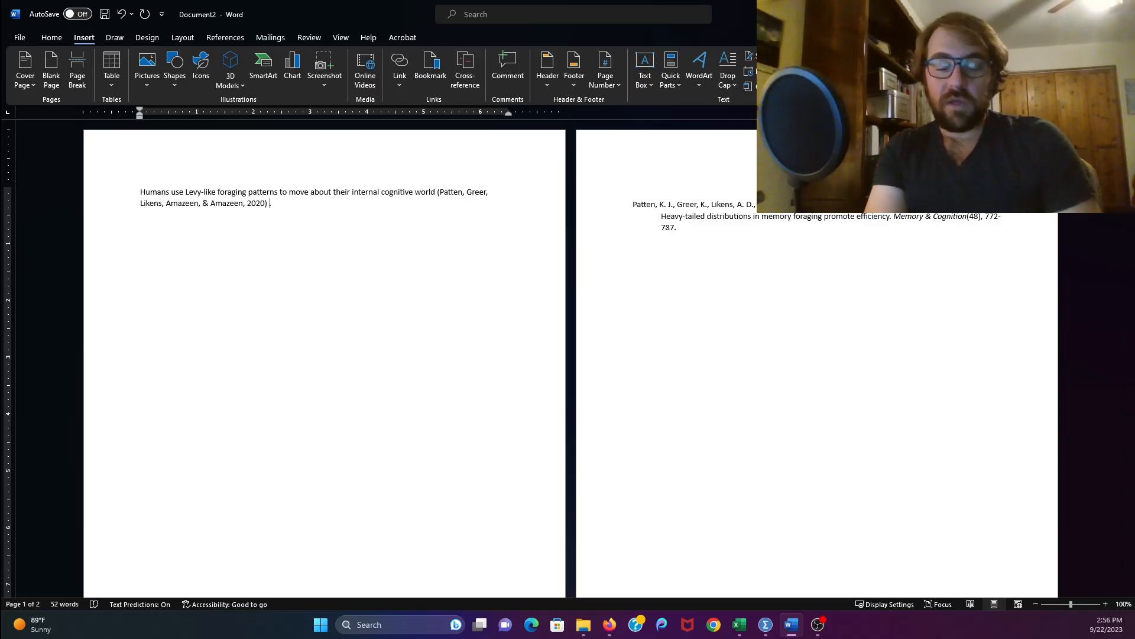
{"action": "type", "text": "except in"}
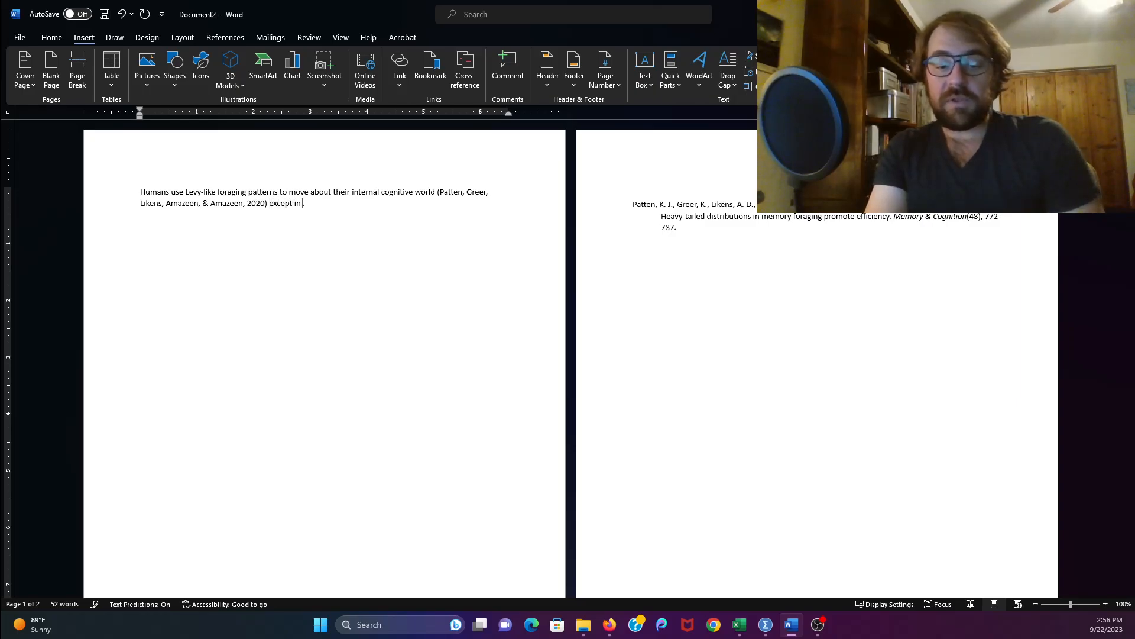
{"action": "type", "text": " the case of jumping on a trampoline ("}
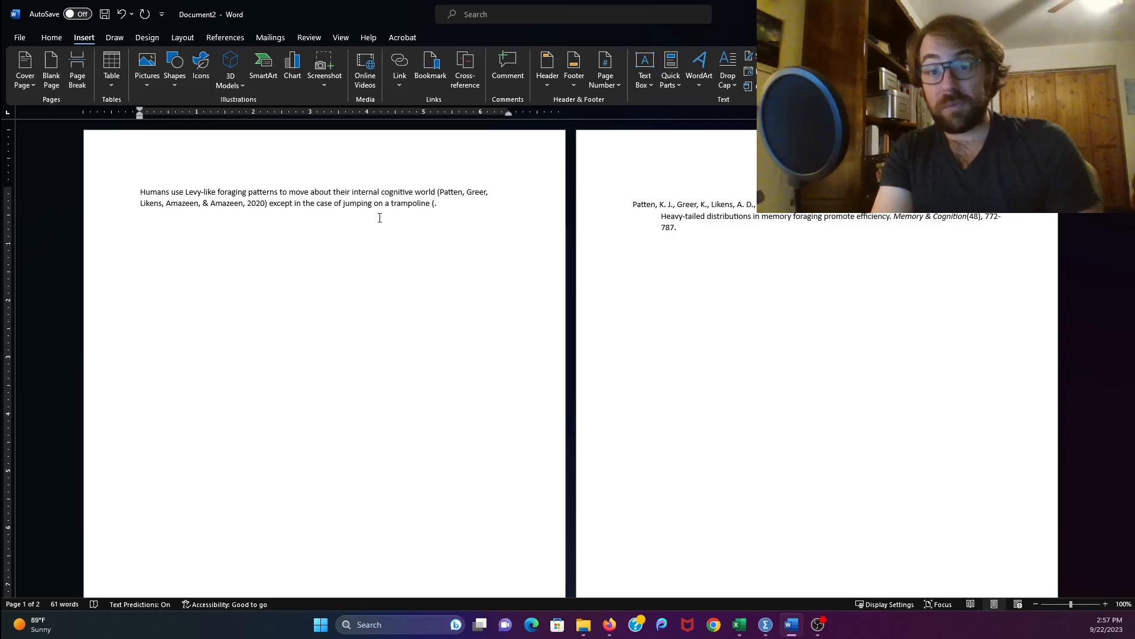
{"action": "type", "text": "Griggs, "}
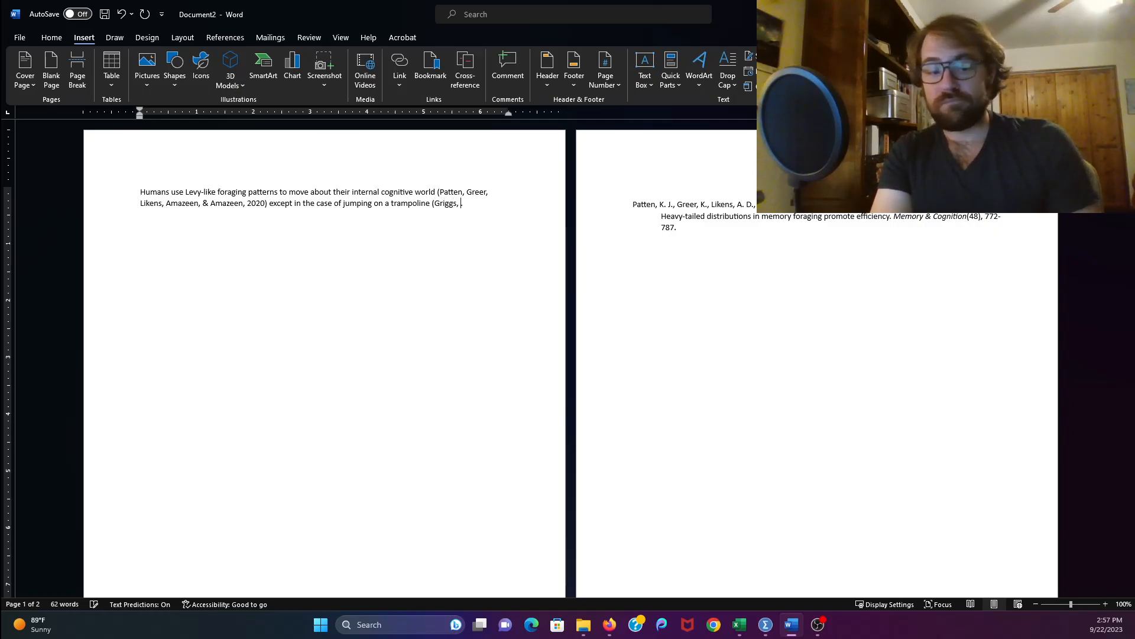
{"action": "type", "text": "2012)."}
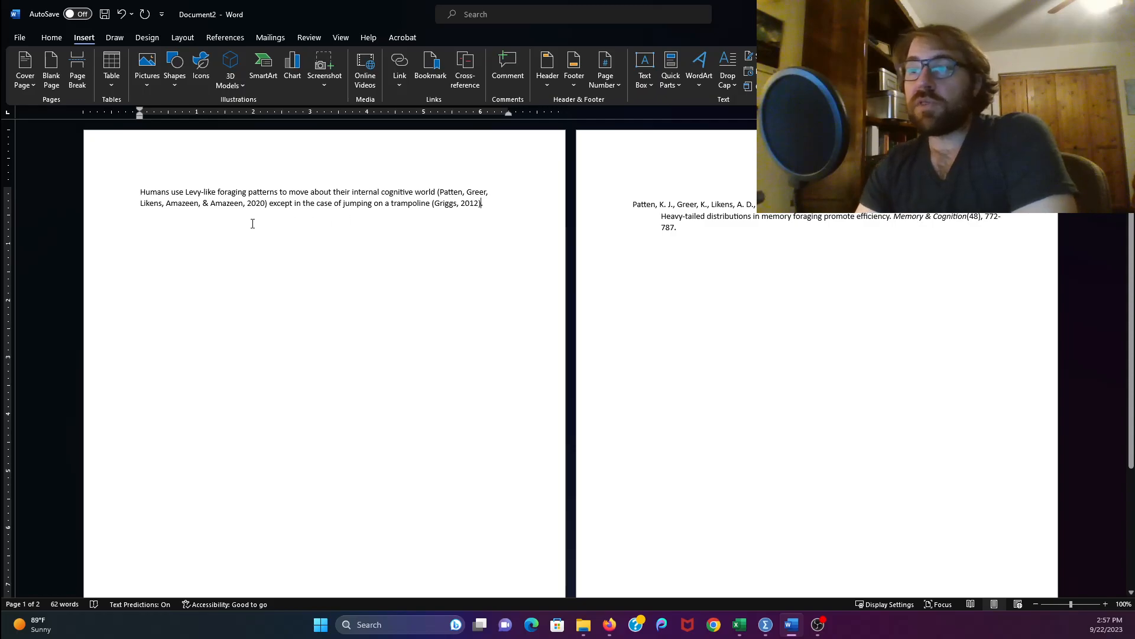
- Examine how the automatic citation field and bibliography field differ from the manually typed Griggs citation
{"action": "left_click", "coordinate": [235, 203]}
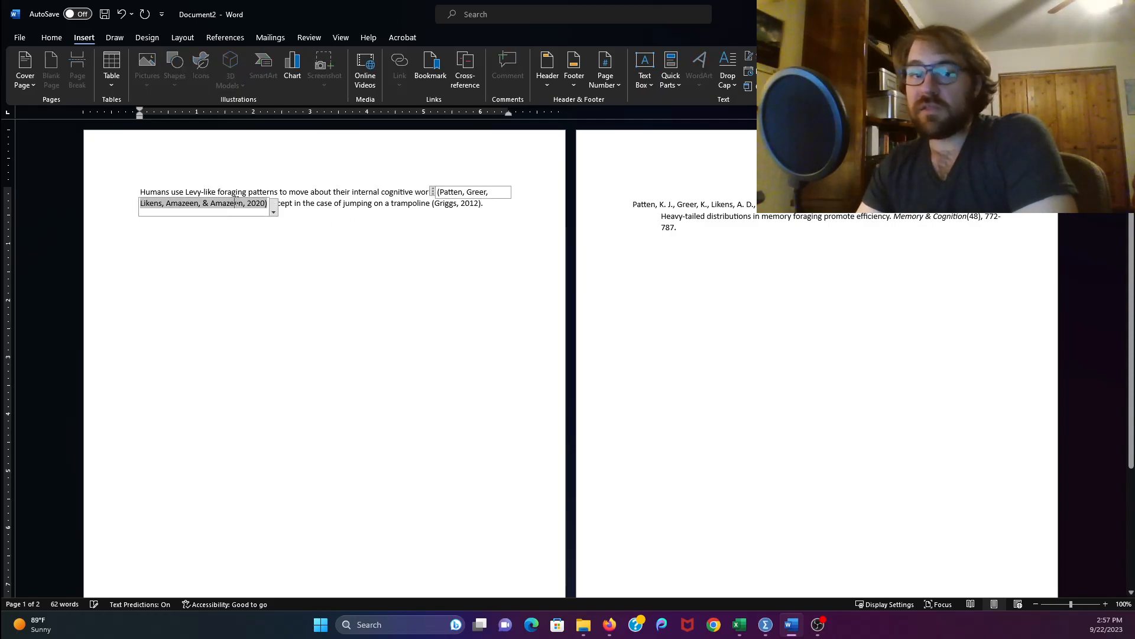
{"action": "left_click_drag", "start_coordinate": [413, 191], "coordinate": [217, 195]}
{"action": "left_click_drag", "start_coordinate": [301, 203], "coordinate": [431, 204]}
{"action": "left_click", "coordinate": [456, 208]}
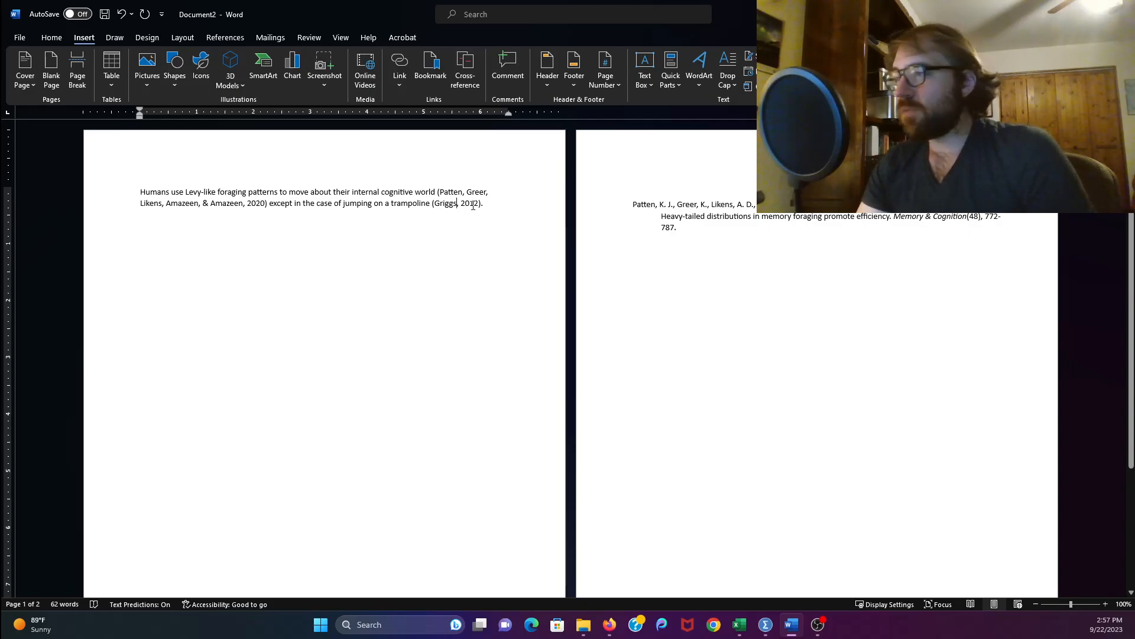
{"action": "left_click", "coordinate": [697, 231]}
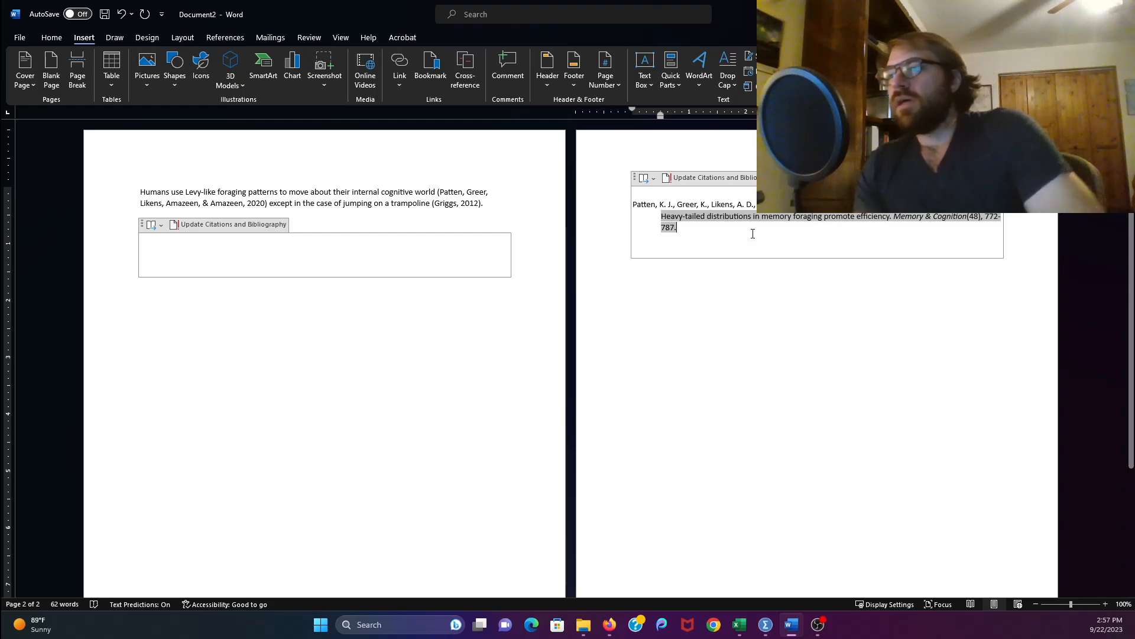
{"action": "left_click", "coordinate": [753, 330]}
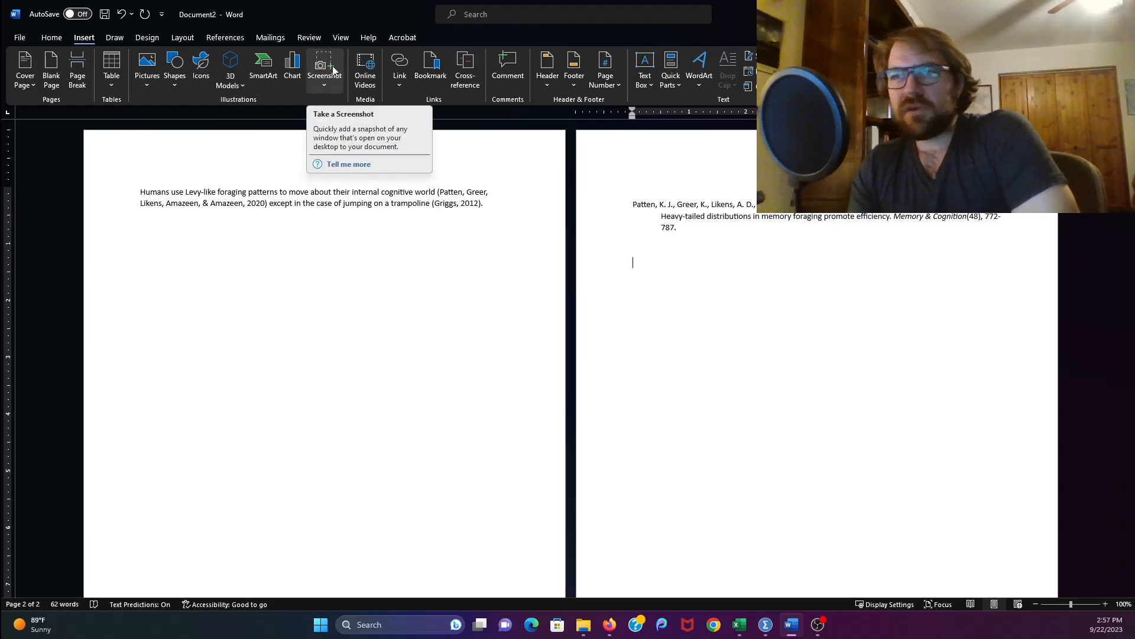
- Review the list of available citation styles
{"action": "left_click", "coordinate": [229, 37]}
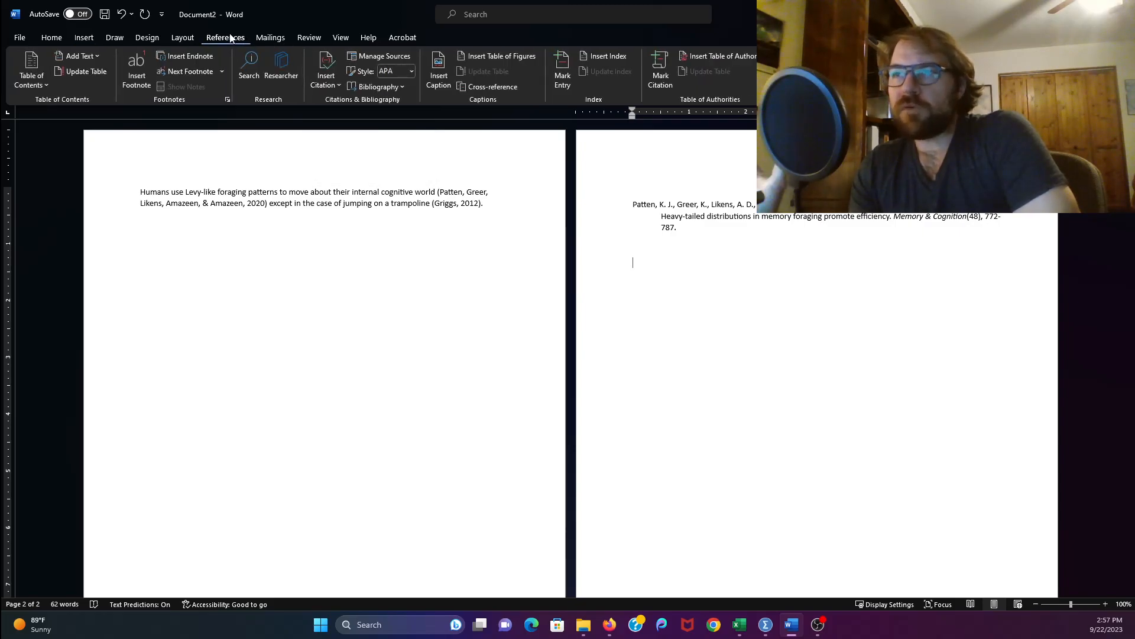
{"action": "left_click", "coordinate": [411, 72]}
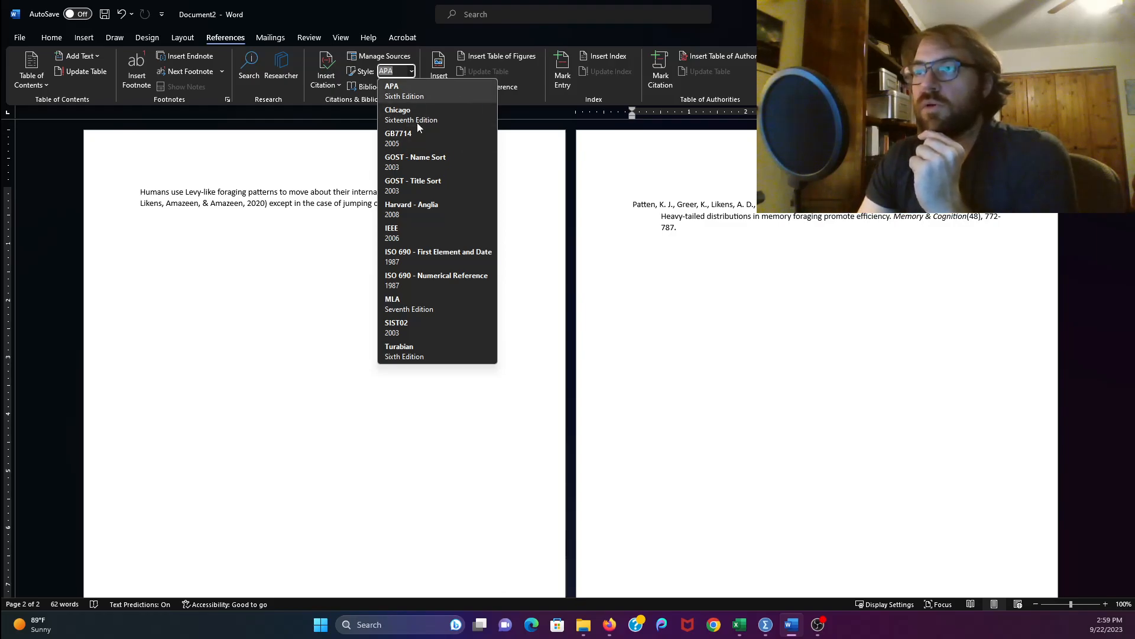
{"action": "left_click", "coordinate": [523, 275]}
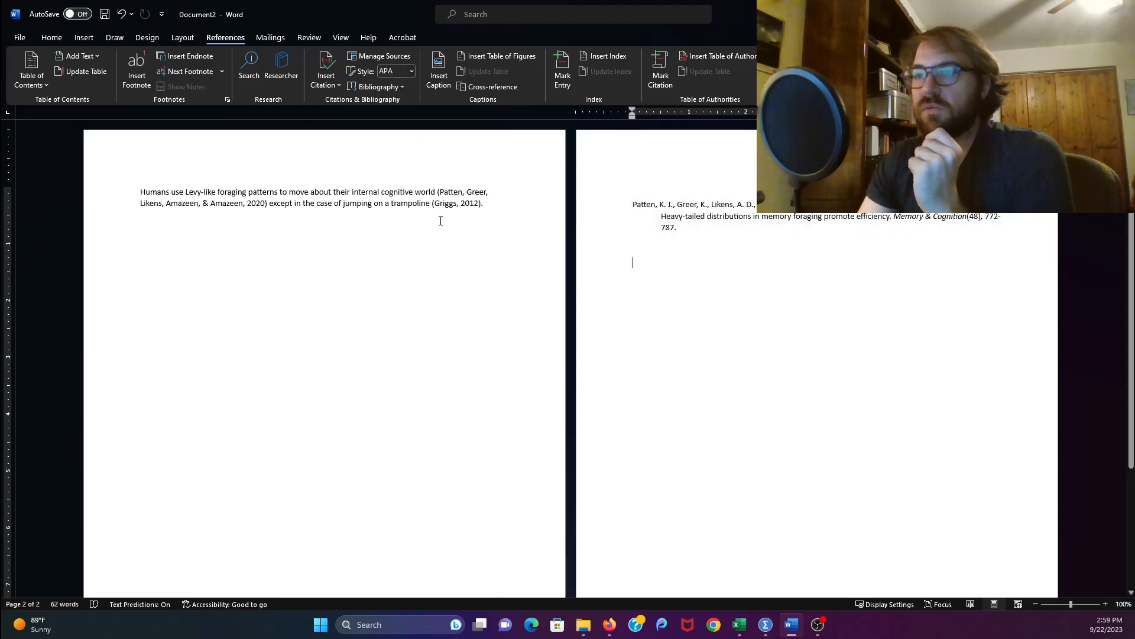